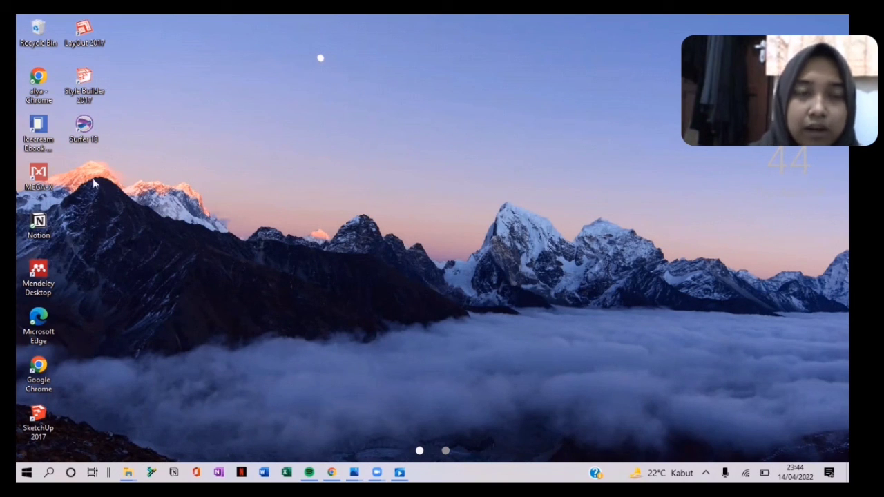
Step: Launch Surfer 13 from its desktop shortcut
double_click(95, 132)
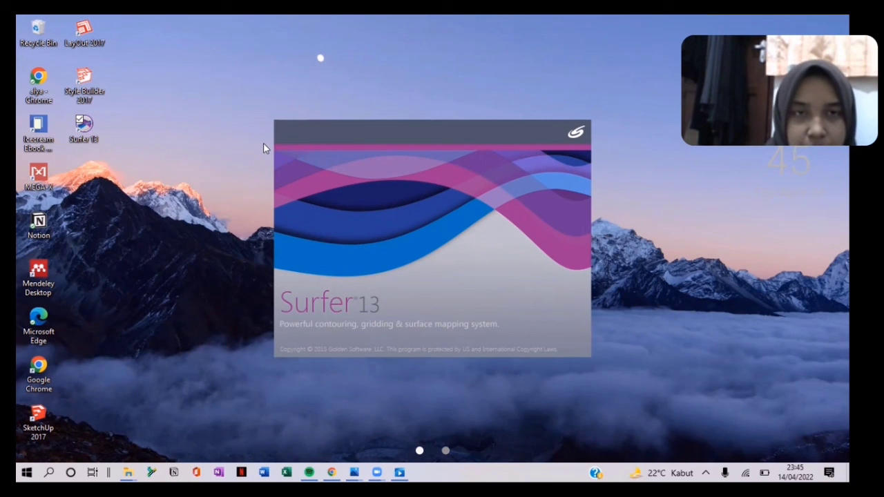
Step: Get past the Server Busy warning blocking the Register dialog with Switch To
double_click(93, 138)
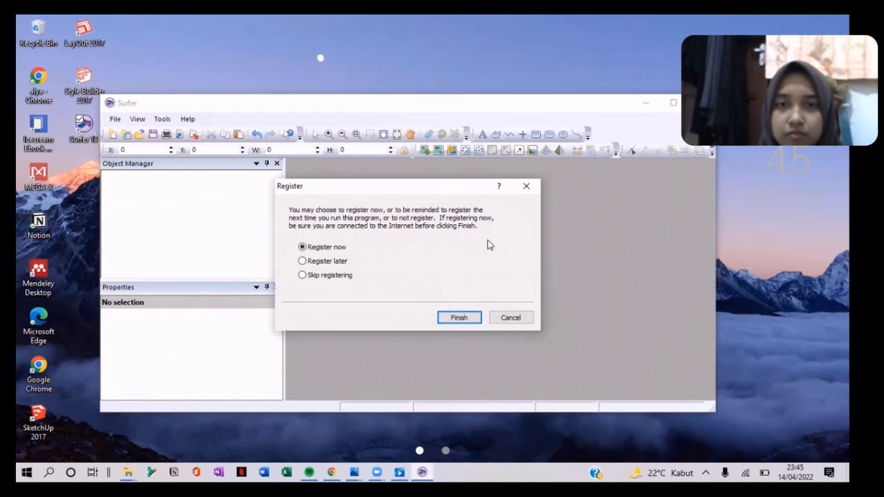
click(463, 316)
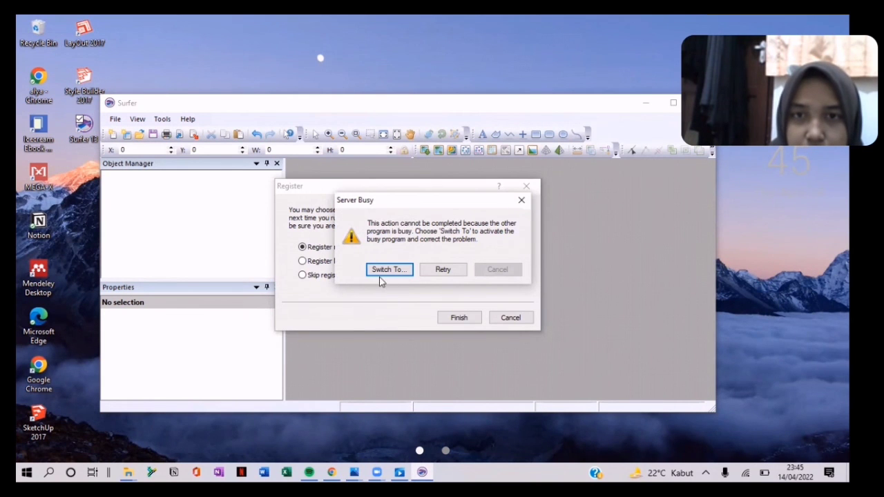
click(451, 271)
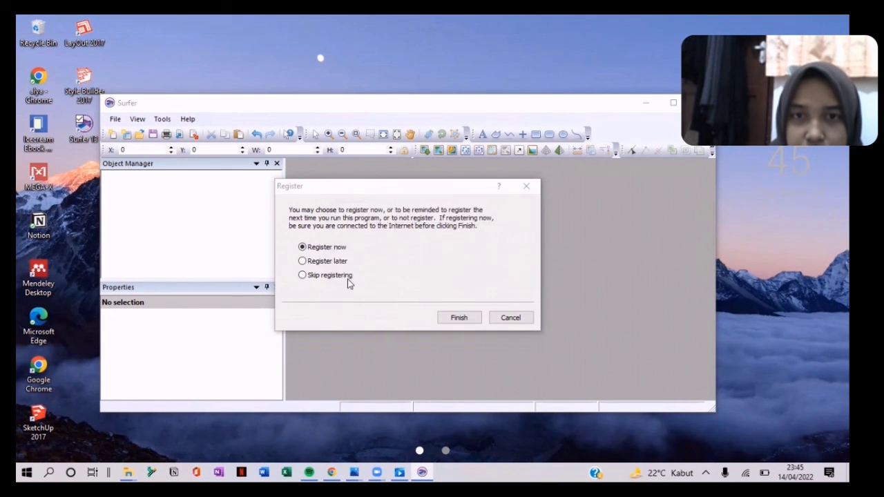
click(390, 271)
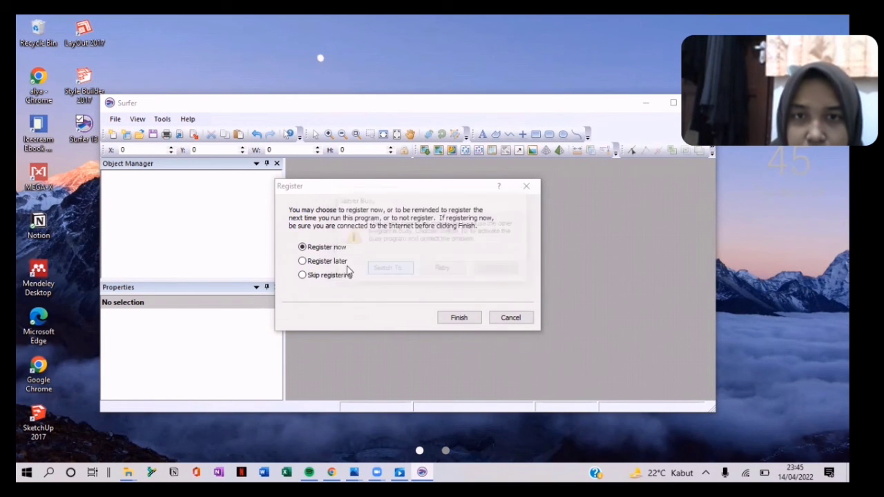
click(399, 271)
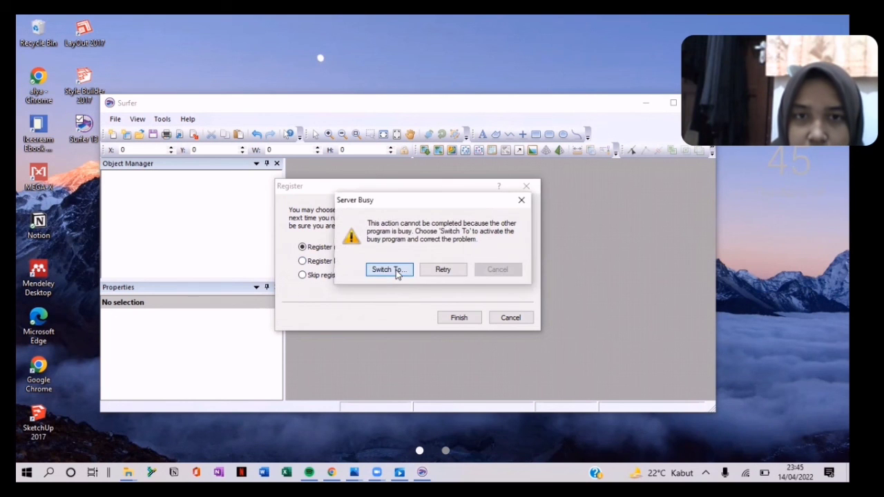
click(396, 272)
Step: Choose Register later, finish the prompt, and close the Welcome to Surfer screen
click(341, 266)
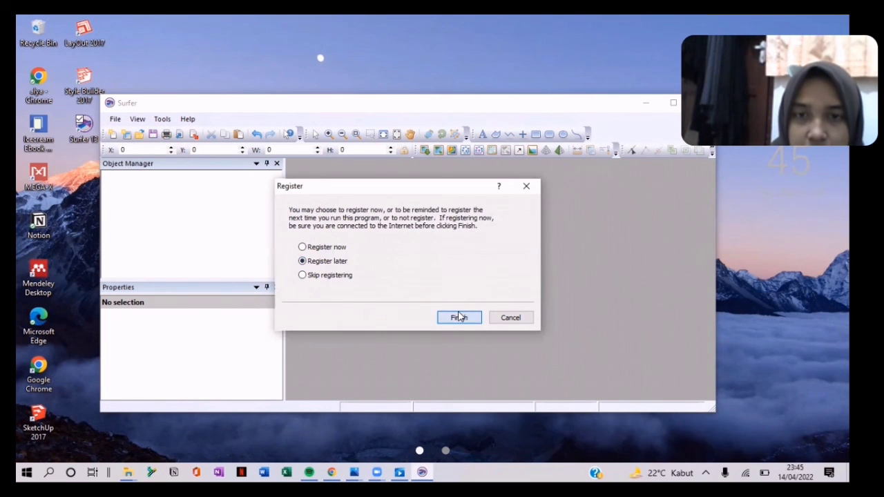
click(459, 317)
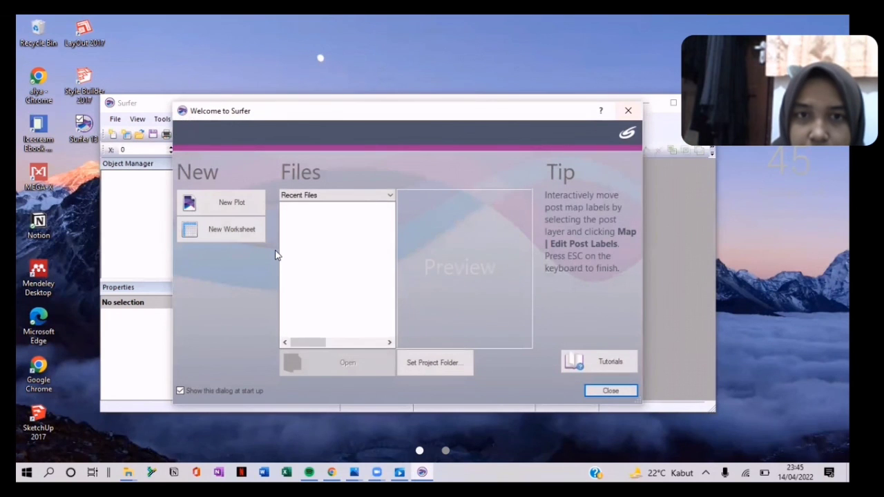
click(627, 111)
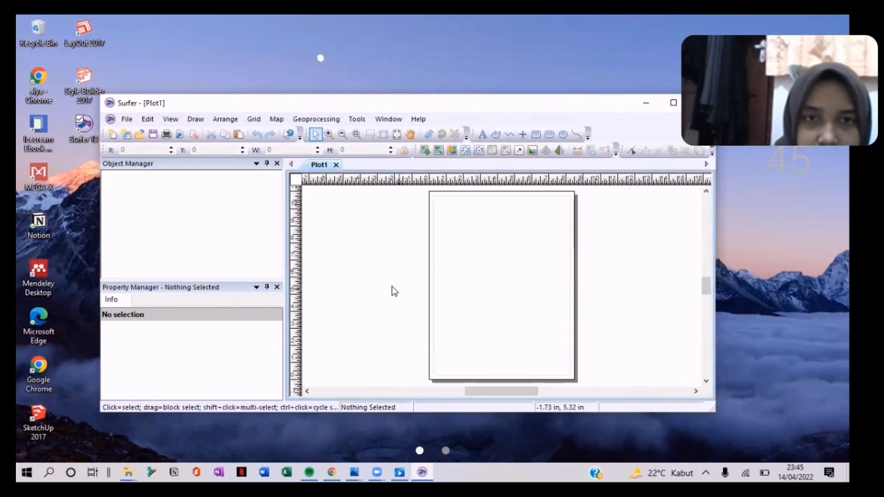
click(252, 118)
Step: Open Lahan Dalam.txt from the engin 8 april folder via Grid > Data
mouse_move(289, 133)
mouse_move(254, 120)
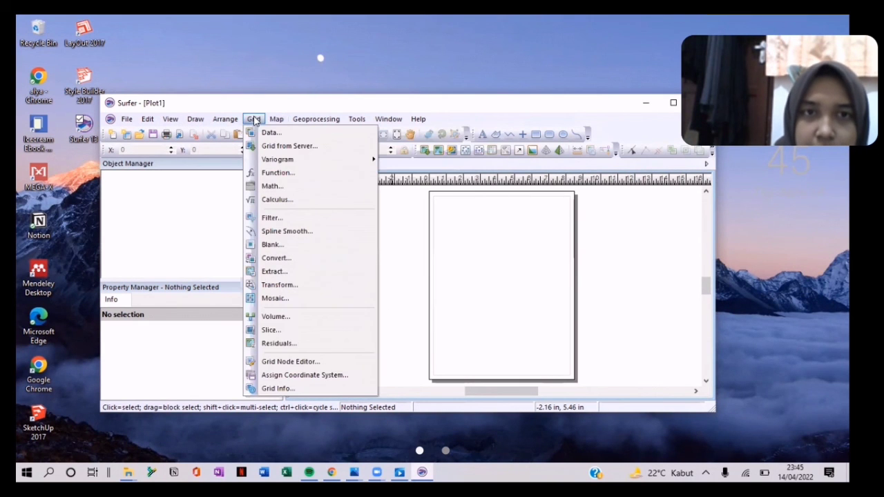
click(269, 134)
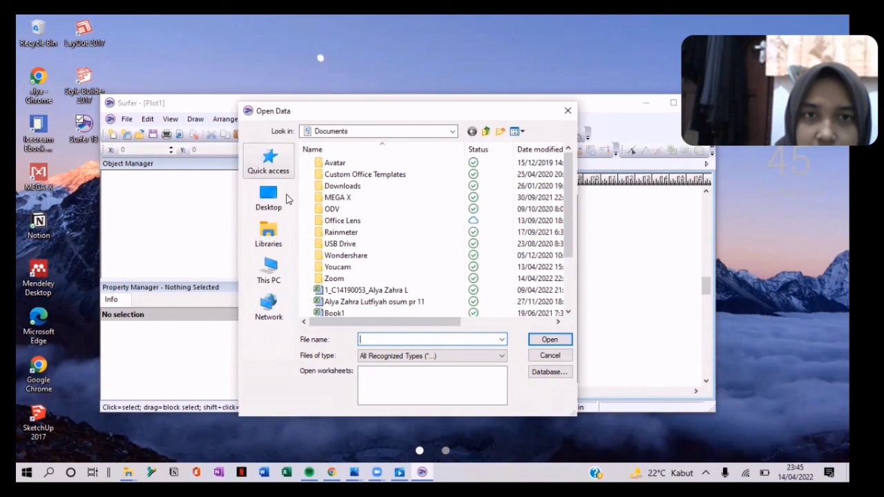
click(279, 171)
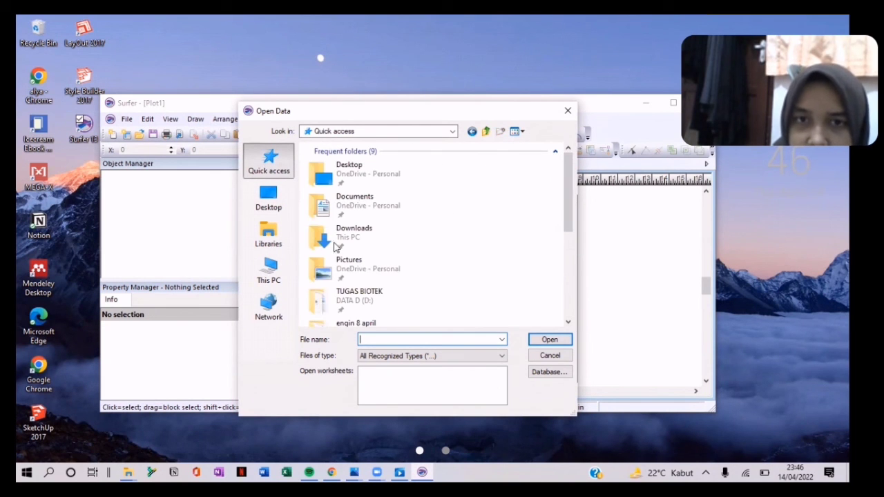
drag(569, 202, 569, 233)
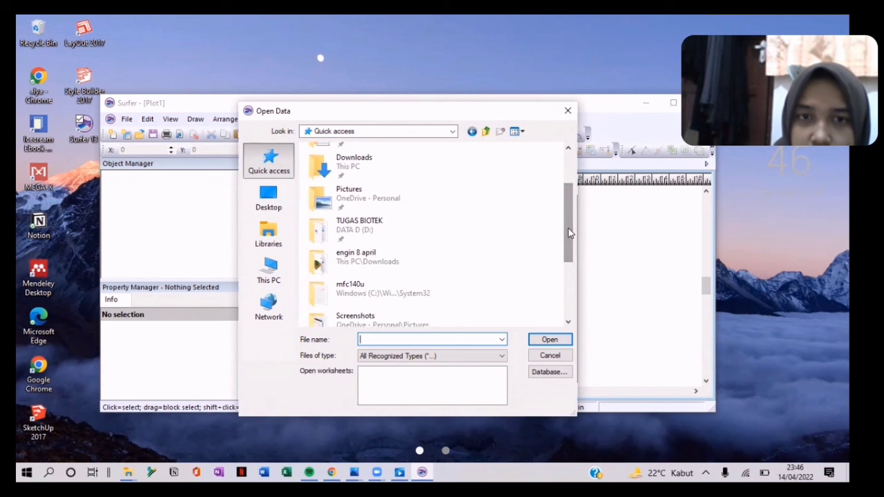
double_click(388, 269)
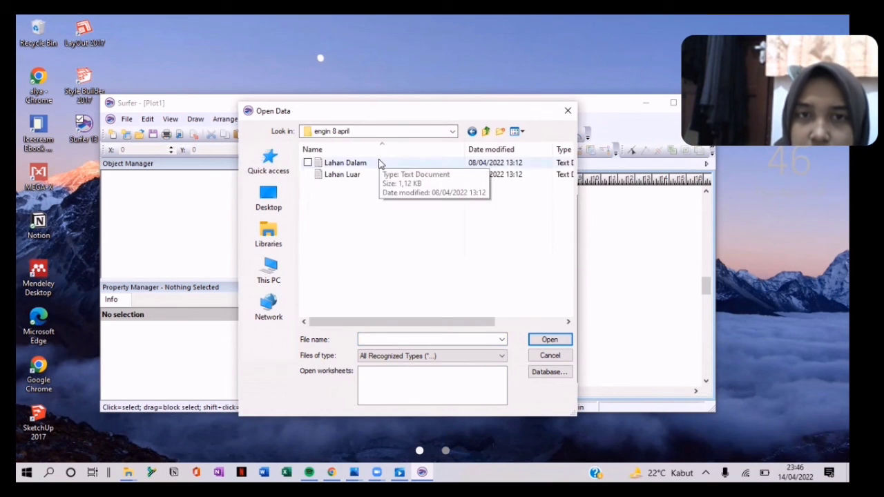
double_click(378, 163)
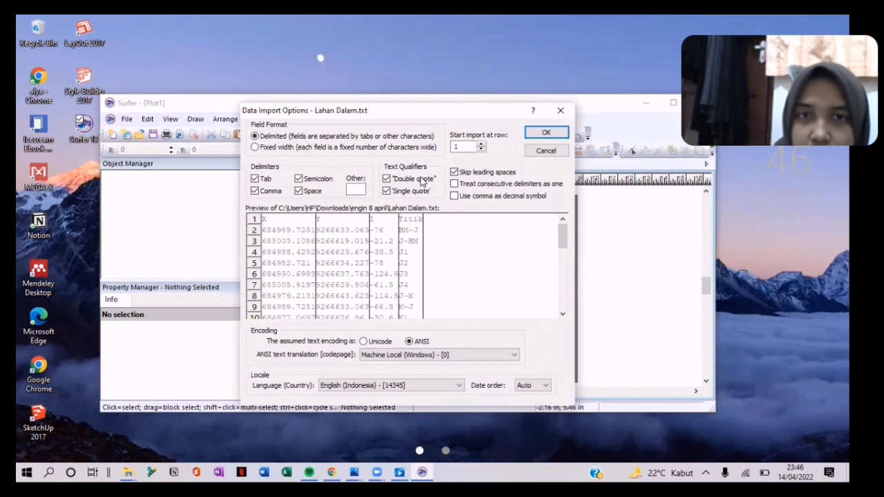
click(548, 133)
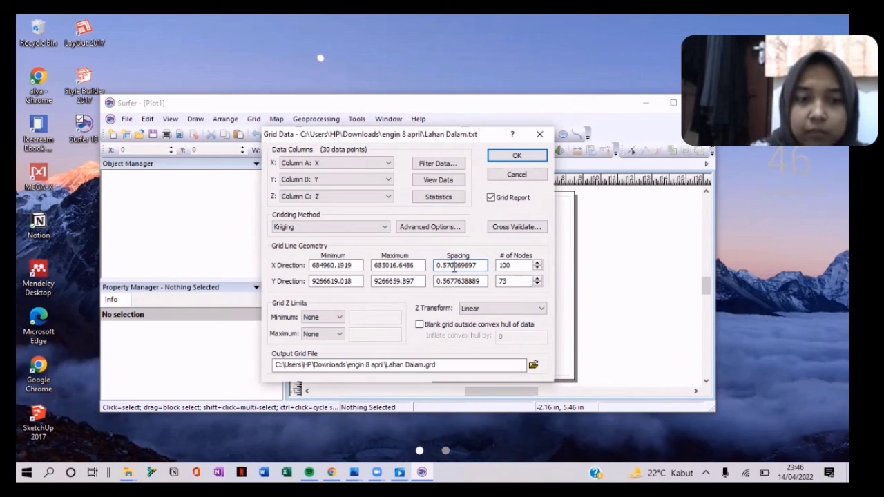
Step: Set X Direction Spacing to 10 and grid the data into Lahan Dalam.grd
double_click(455, 265)
text(10)
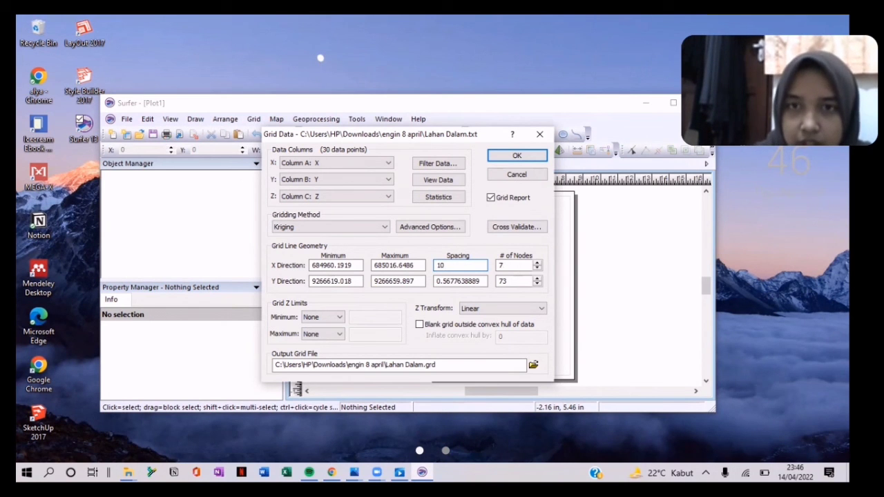
key(Return)
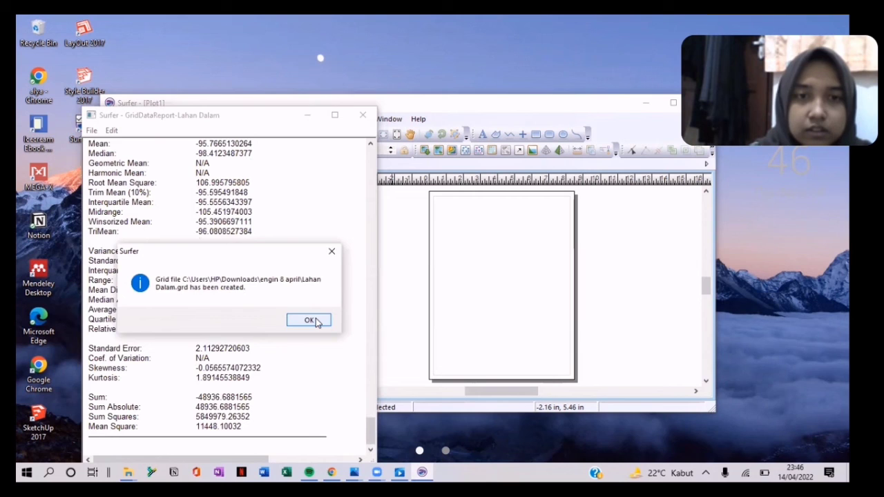
Step: Save the report as GridDataReport-Lahan Dalam.rtf, replacing the old file, and close it
click(308, 321)
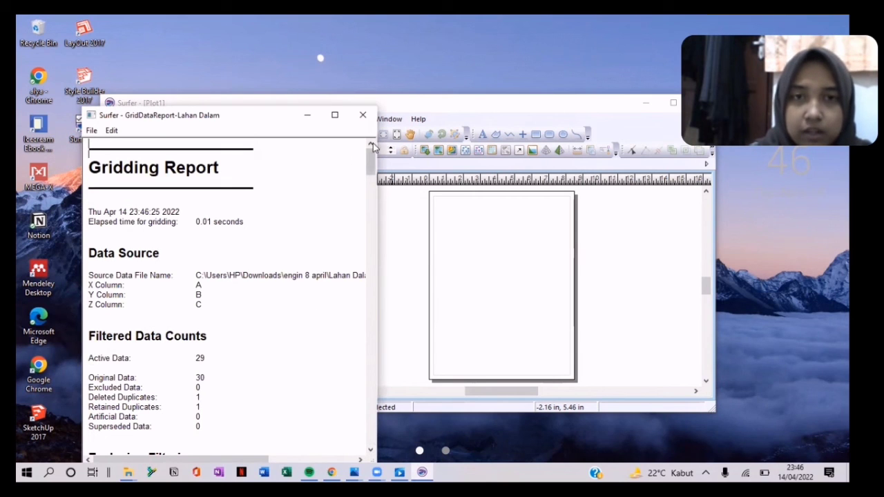
click(363, 114)
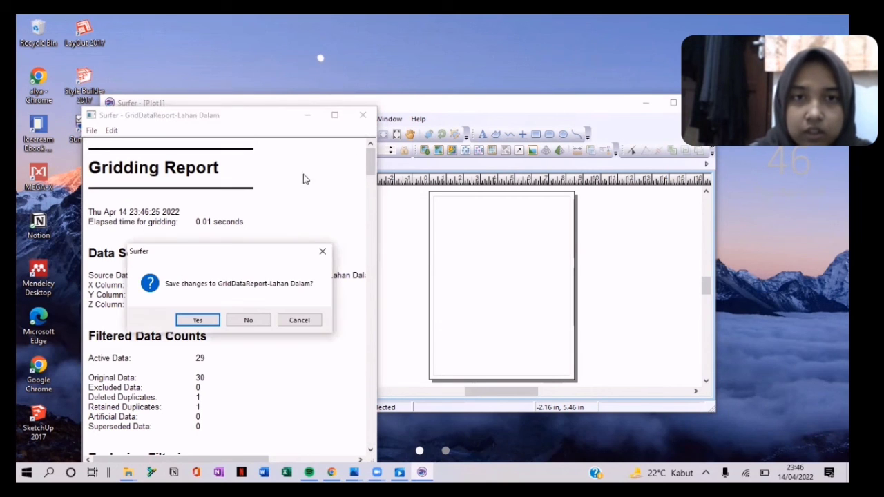
click(200, 320)
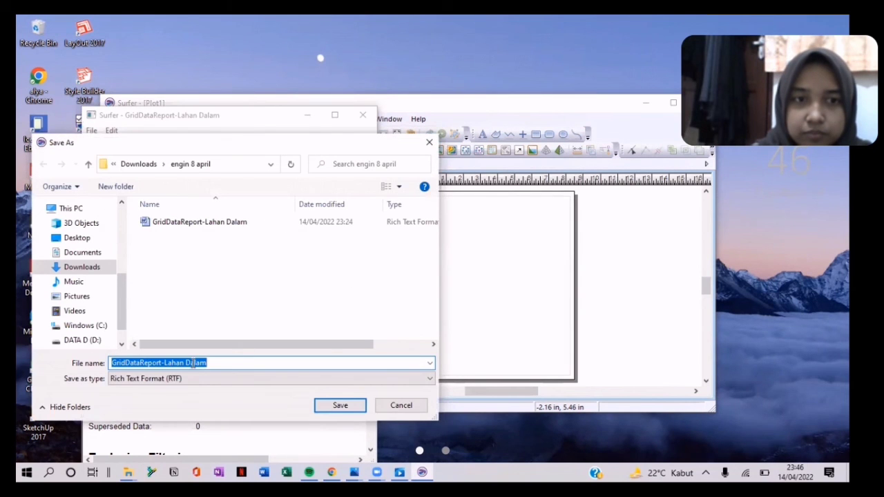
click(339, 412)
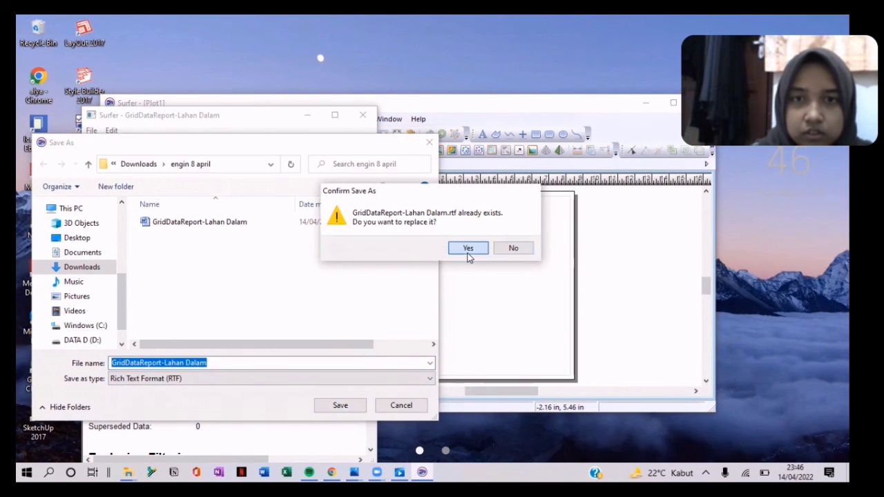
click(466, 248)
click(362, 115)
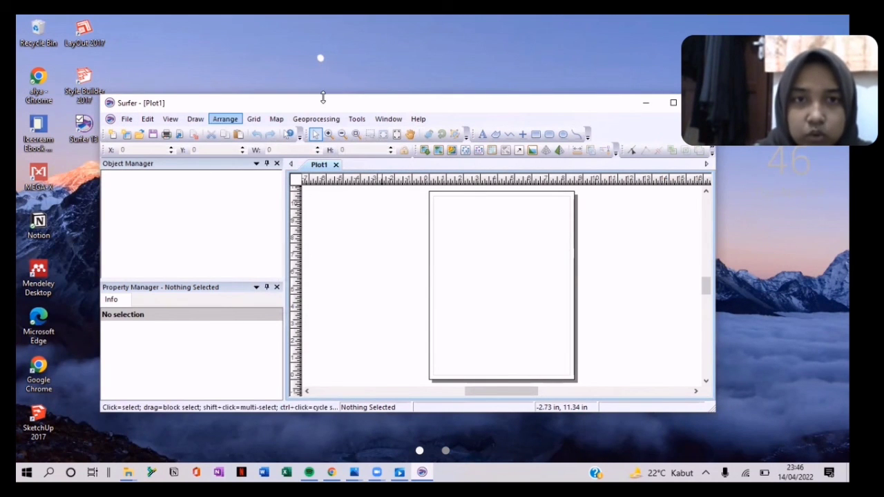
Step: Create a contour map from Lahan Dalam.grd with Map > New > Contour Map
click(277, 120)
mouse_move(311, 144)
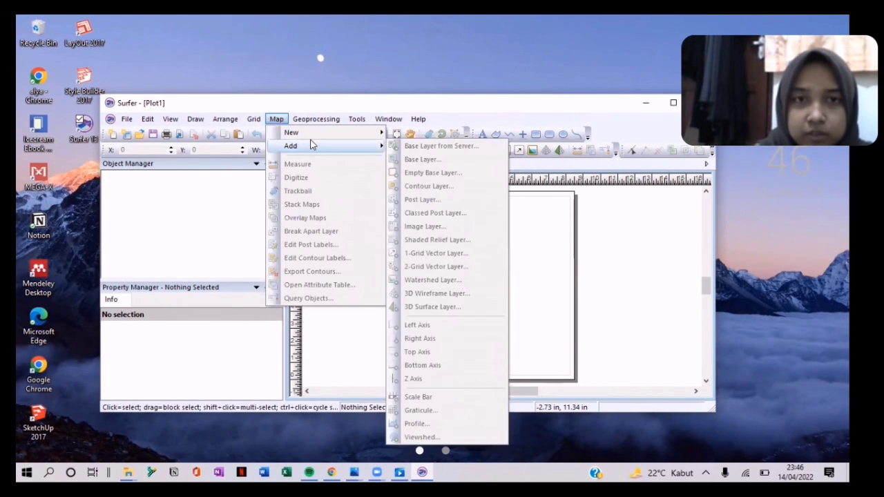
mouse_move(356, 133)
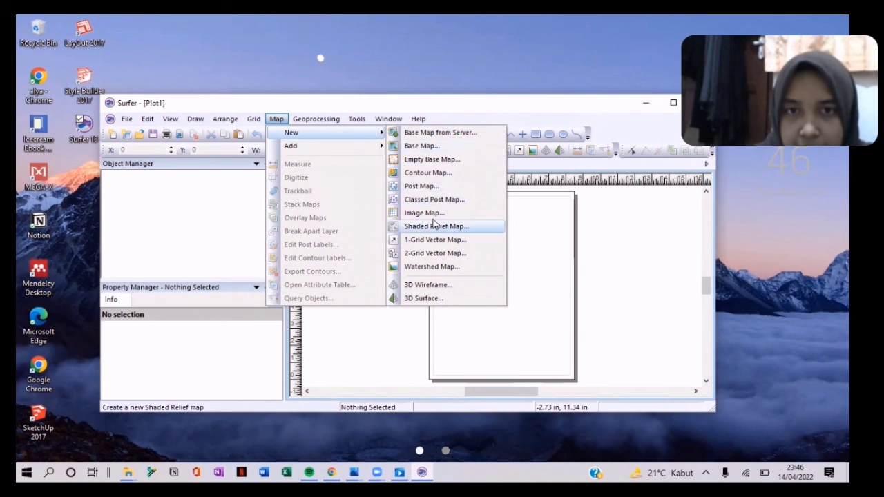
click(429, 174)
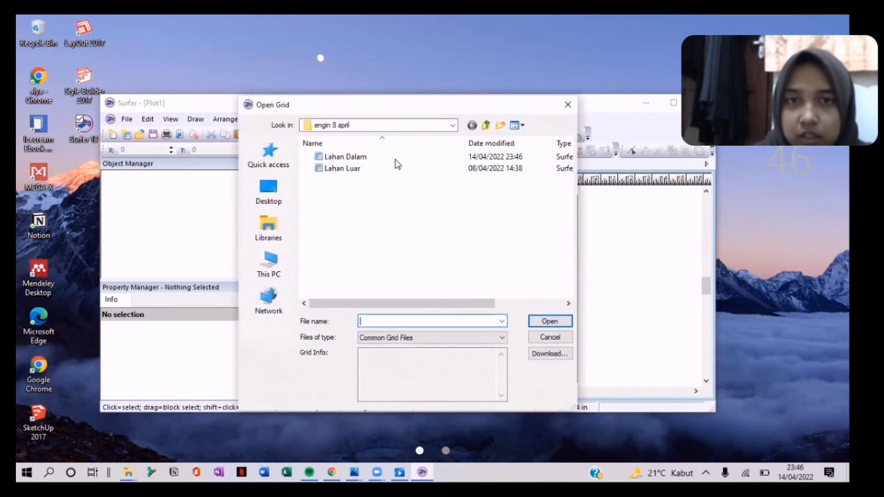
double_click(395, 159)
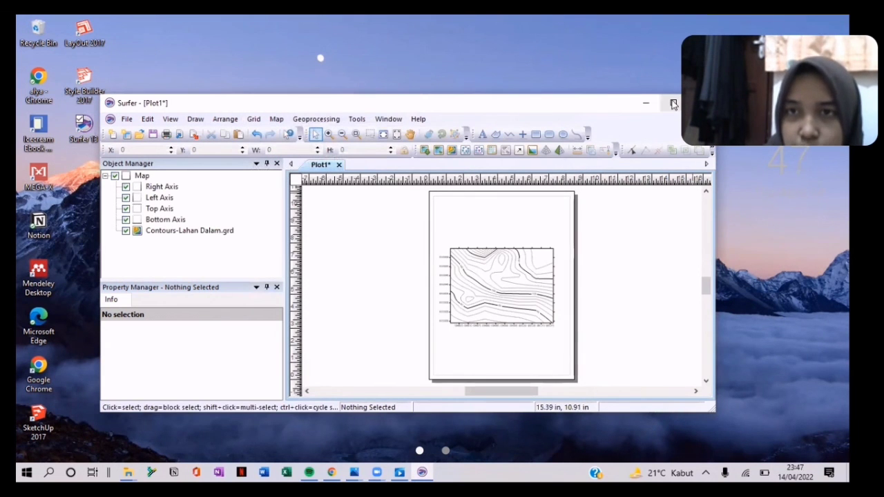
Step: Maximize Surfer, scroll the page into view, and select the Lahan Dalam contour map
click(671, 104)
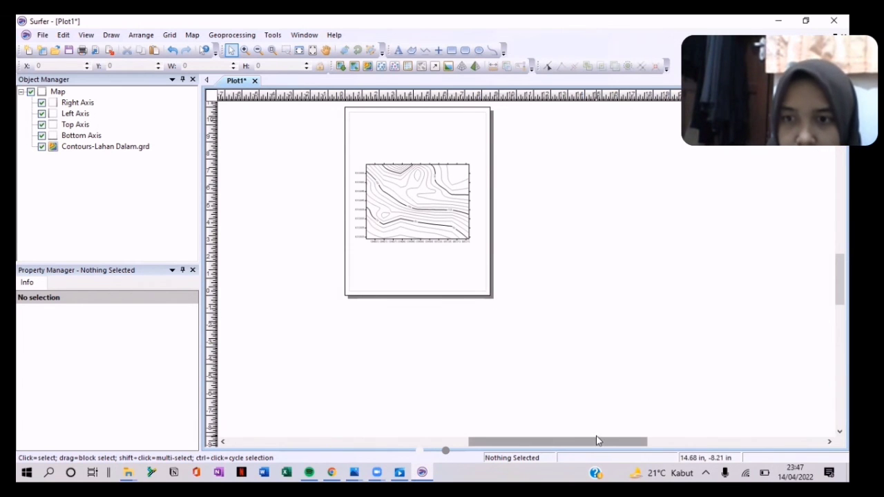
scroll(559, 328, up, 1)
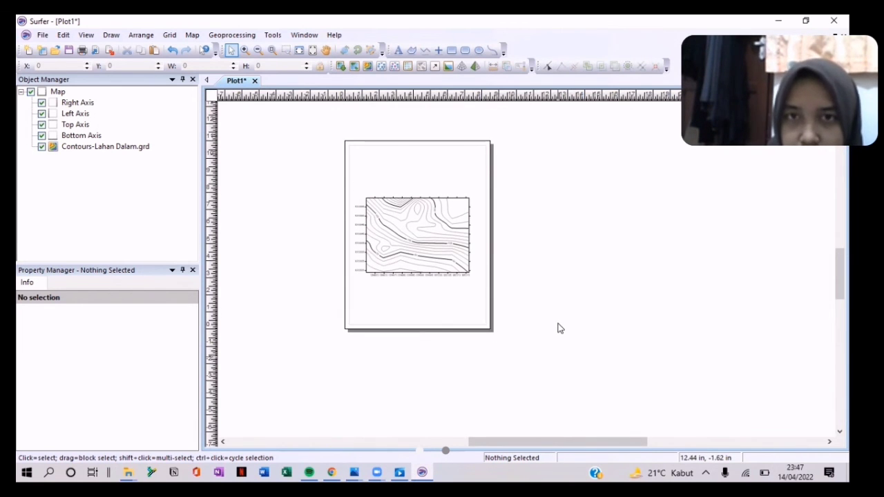
scroll(559, 328, up, 5)
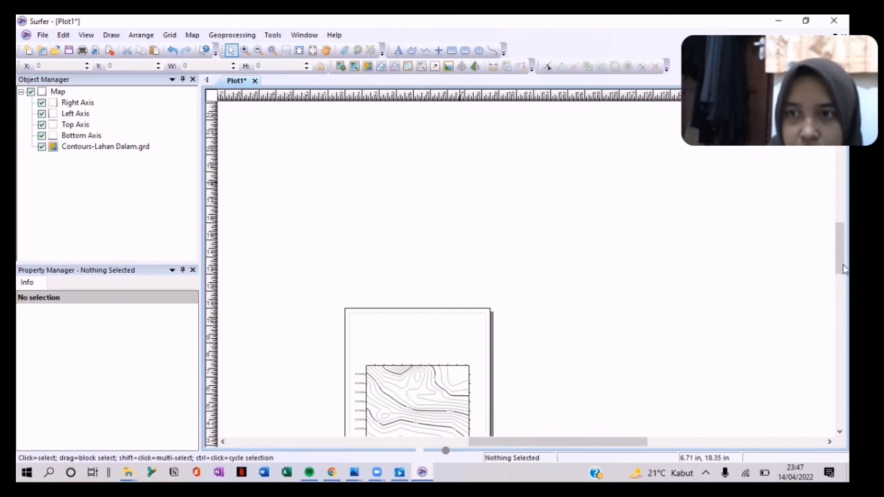
scroll(843, 276, down, 5)
scroll(474, 252, up, 5)
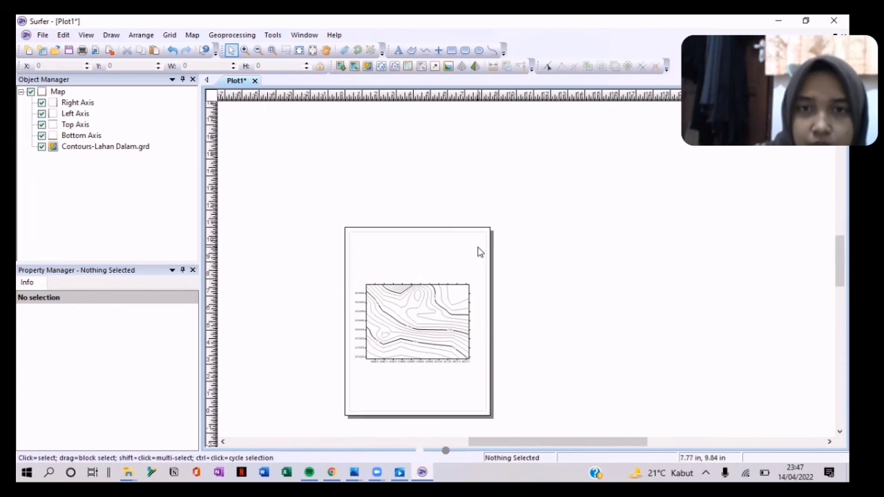
scroll(480, 307, up, 1)
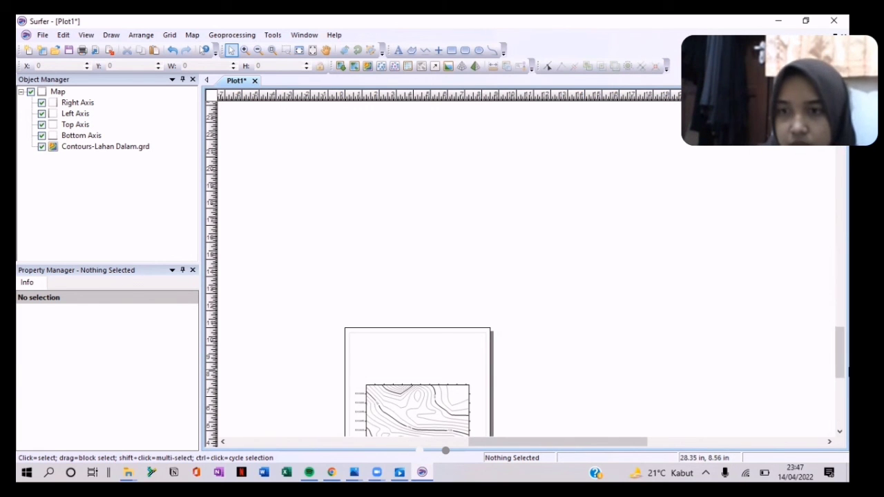
mouse_move(846, 374)
mouse_down()
mouse_move(847, 383)
mouse_move(846, 312)
mouse_move(847, 393)
mouse_move(846, 376)
mouse_move(842, 382)
mouse_up()
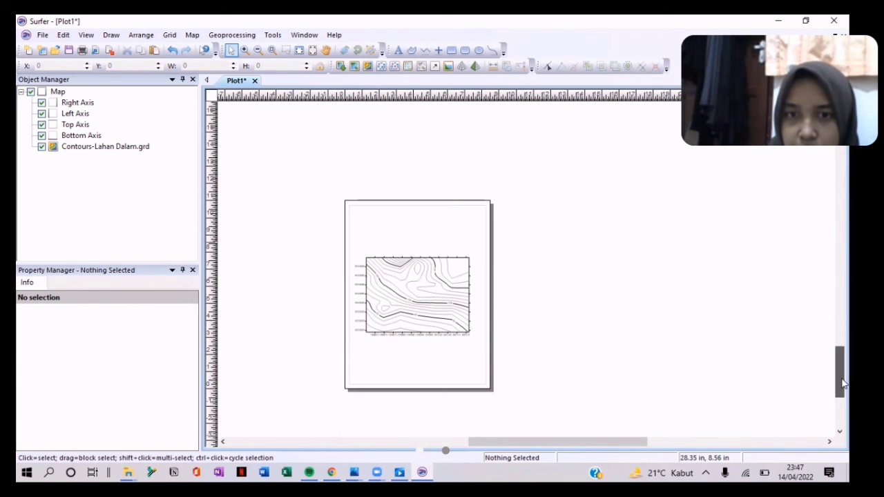
click(407, 306)
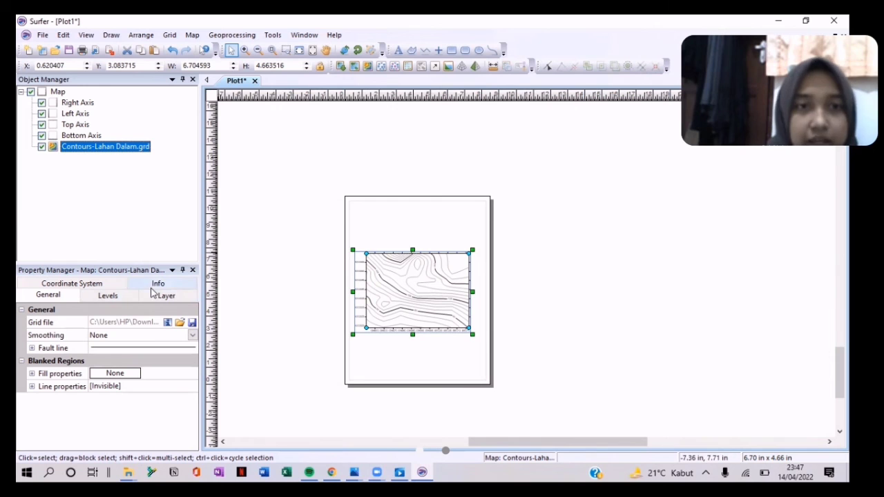
Step: On the Levels tab, enable Fill contours, Color scale and minor contour labels
click(129, 296)
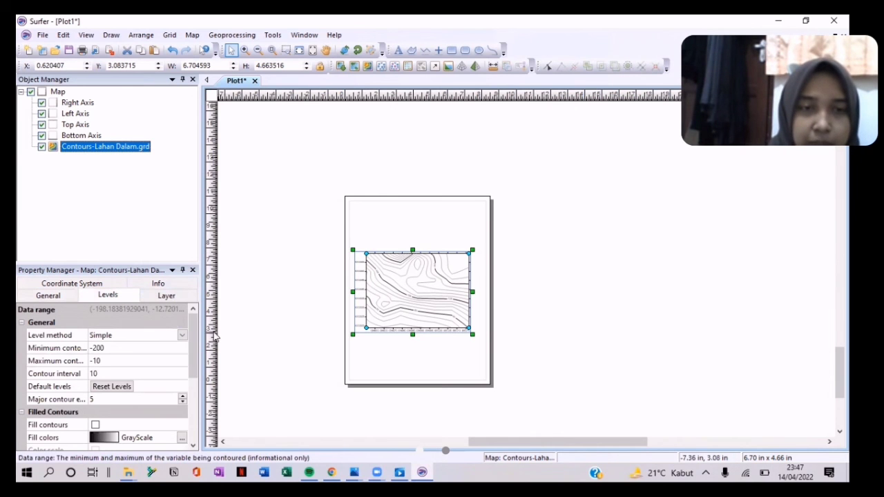
scroll(188, 354, down, 3)
scroll(188, 354, up, 2)
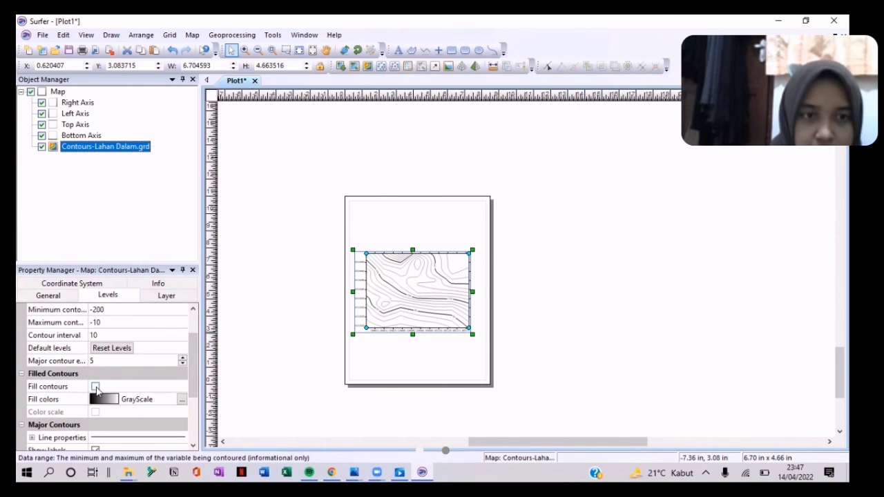
click(95, 386)
click(95, 412)
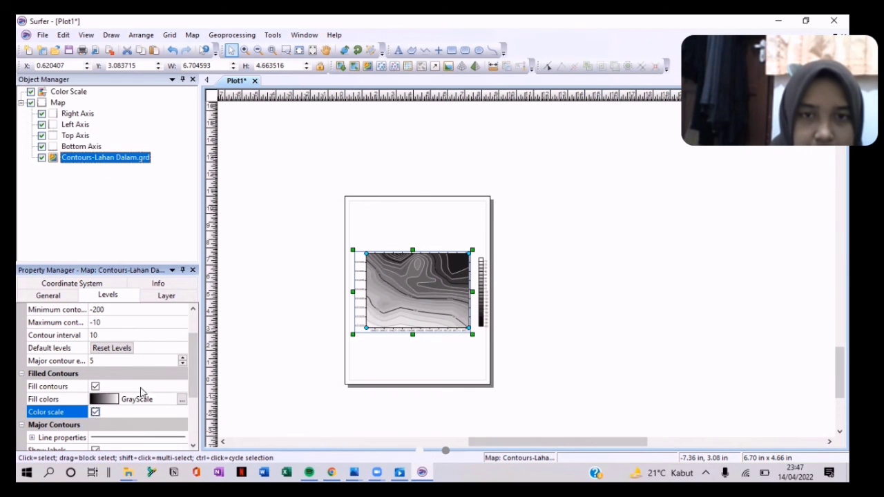
drag(196, 350, 196, 388)
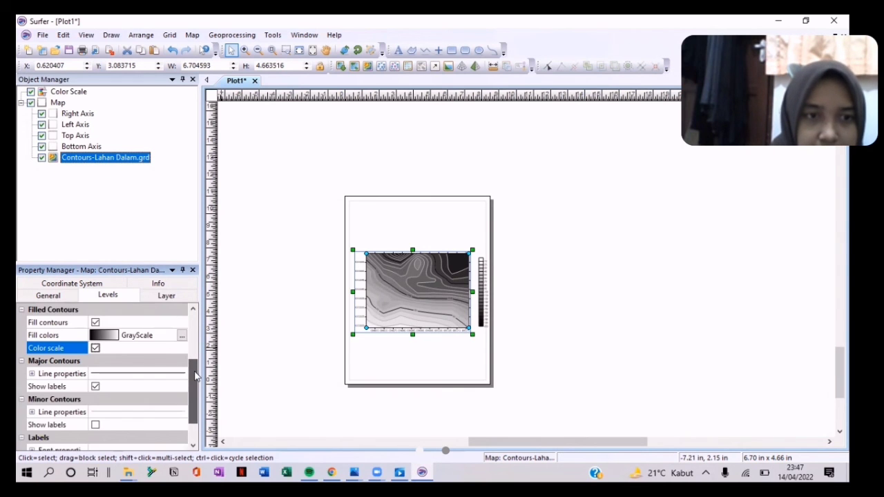
click(95, 424)
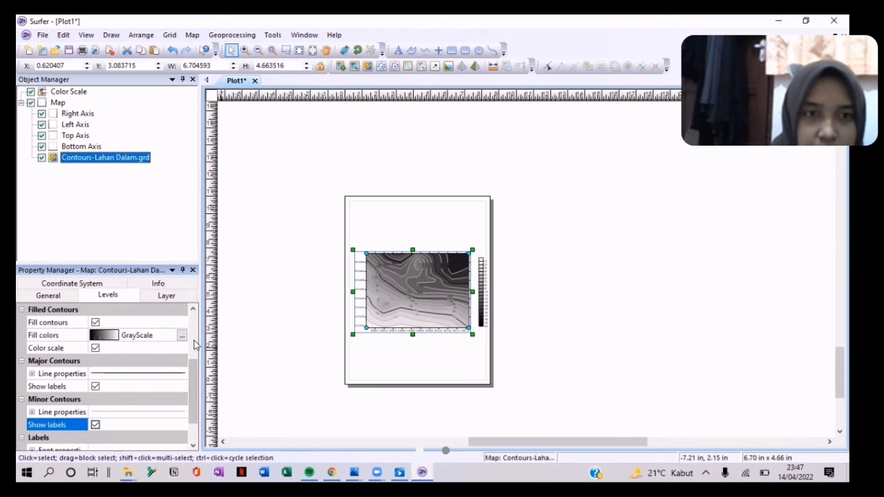
drag(194, 369, 195, 359)
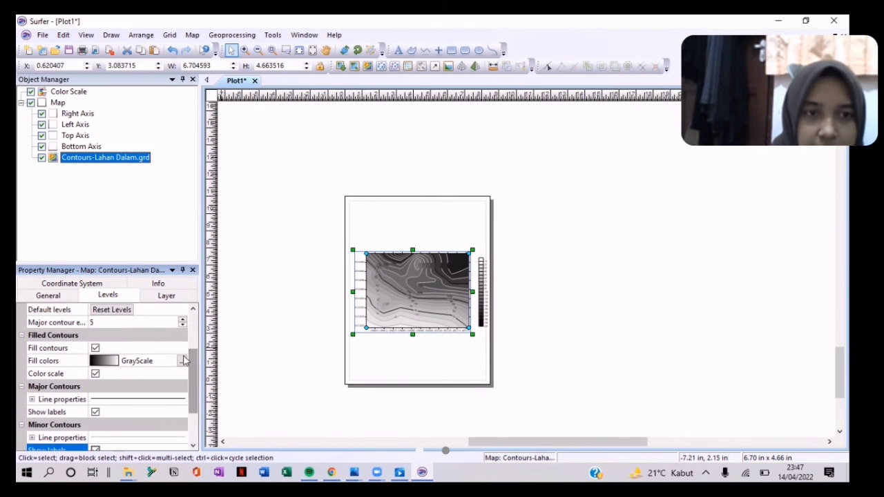
Step: Set the contour fill colours to Land2 and deselect the map
click(183, 360)
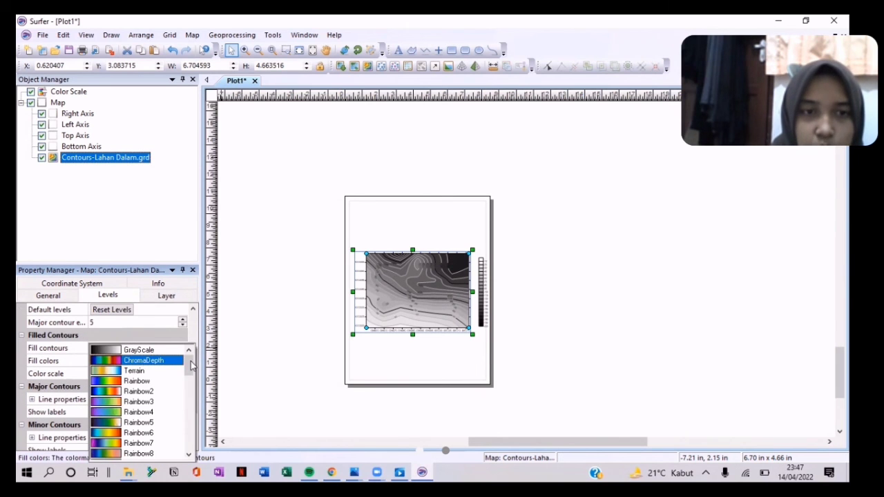
drag(191, 366, 192, 416)
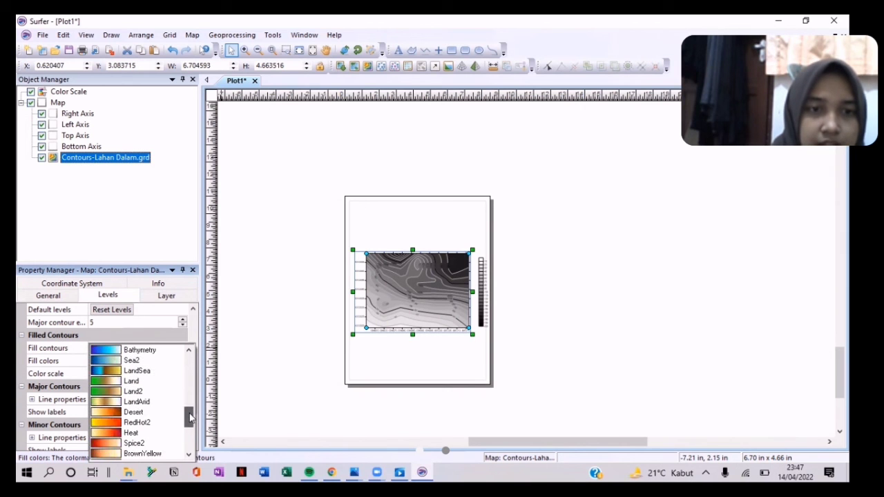
click(148, 391)
drag(191, 375, 196, 405)
scroll(196, 406, up, 5)
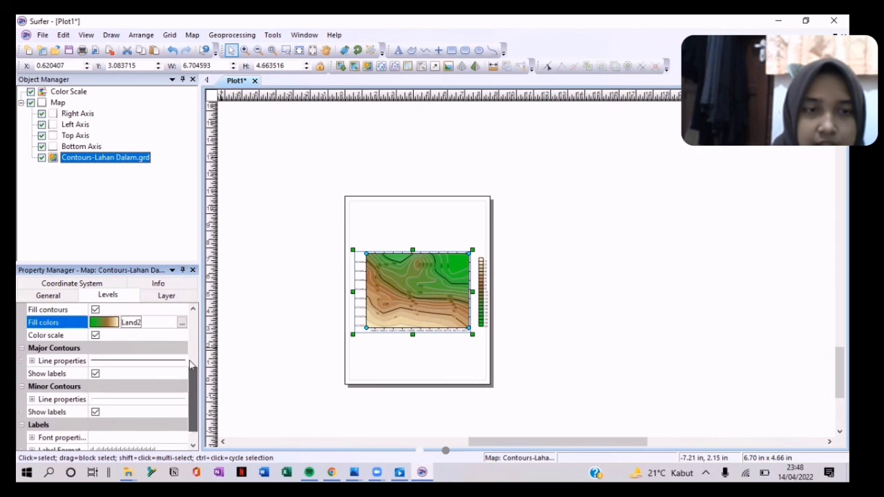
click(256, 244)
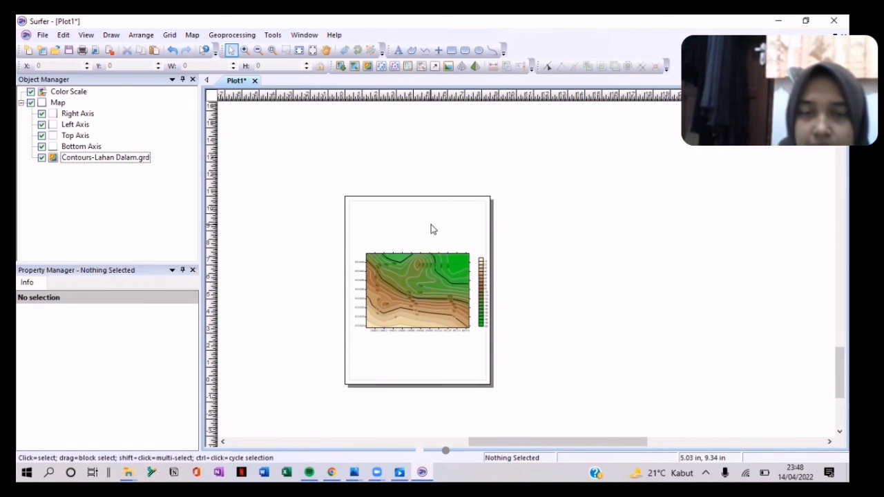
Step: Place a point symbol above the map's top-right corner and select it
click(435, 55)
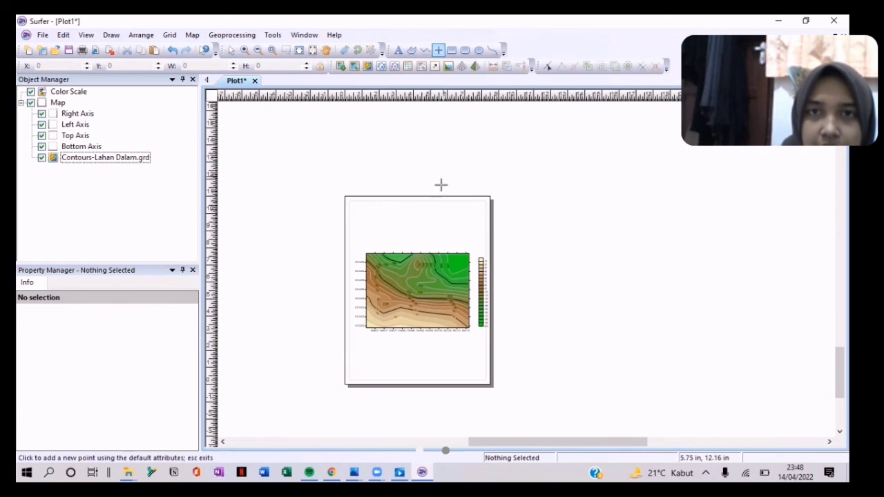
click(459, 229)
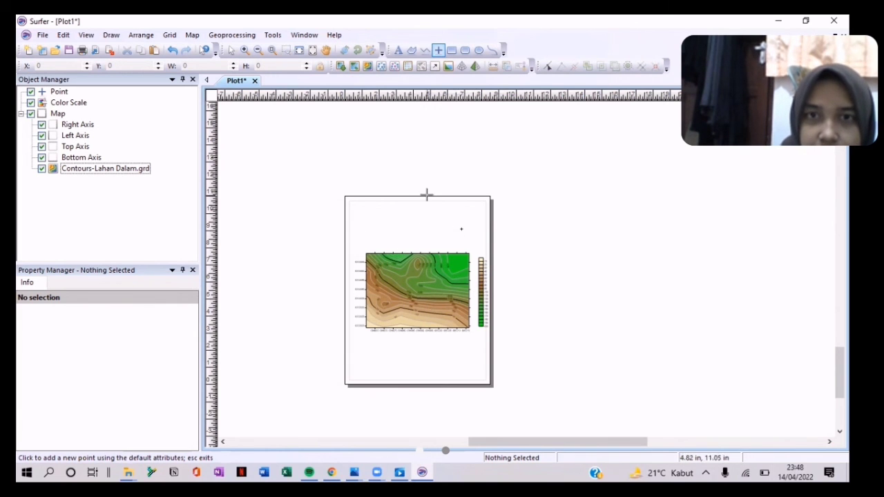
key(Escape)
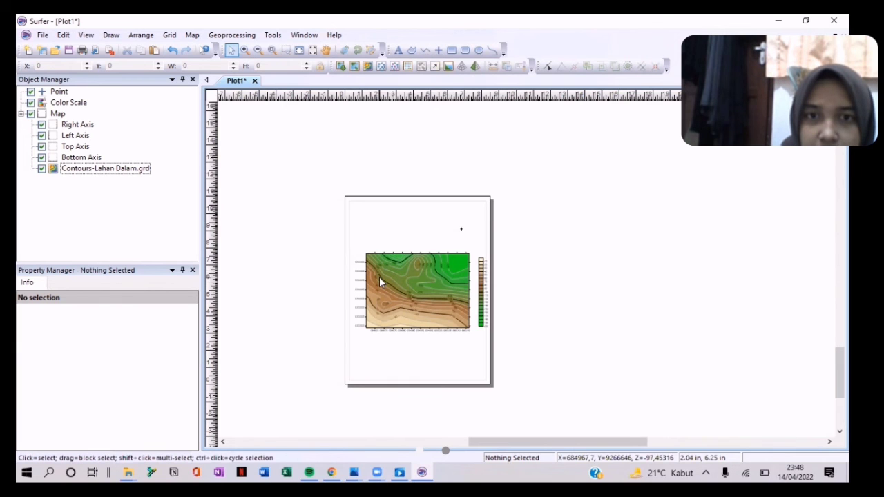
click(380, 278)
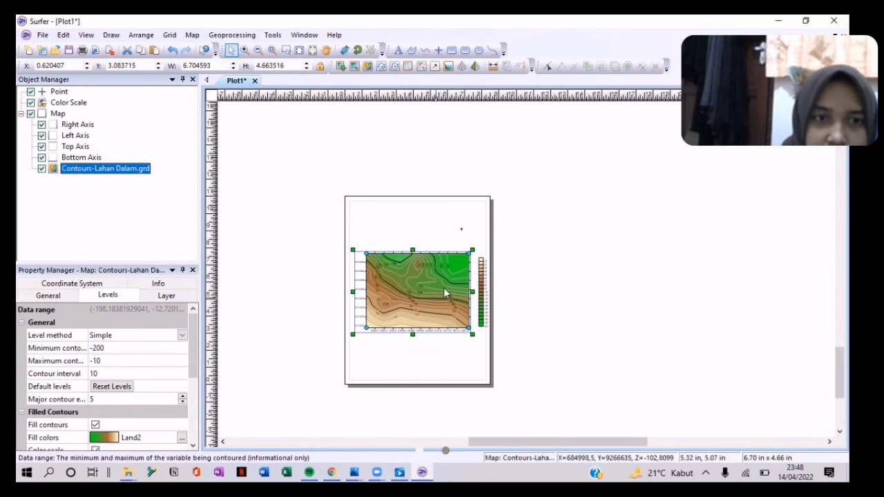
click(461, 229)
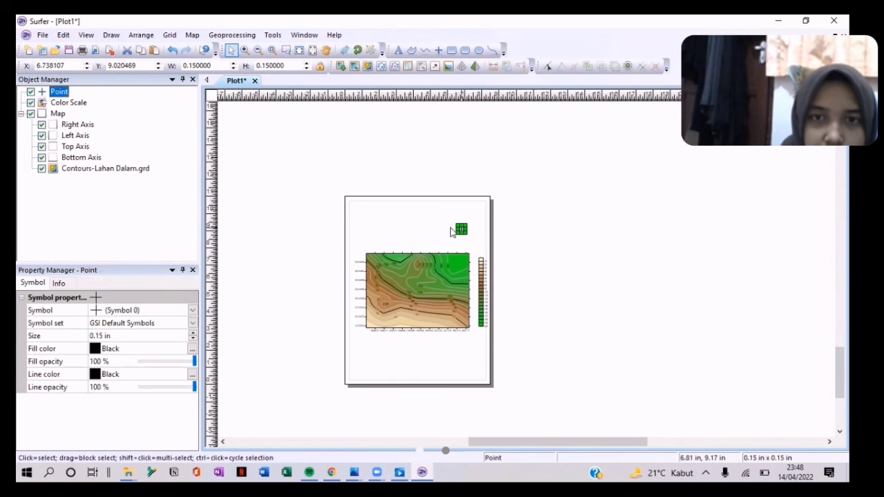
Step: Change the point to GSI North Arrows symbol Number 1
click(193, 323)
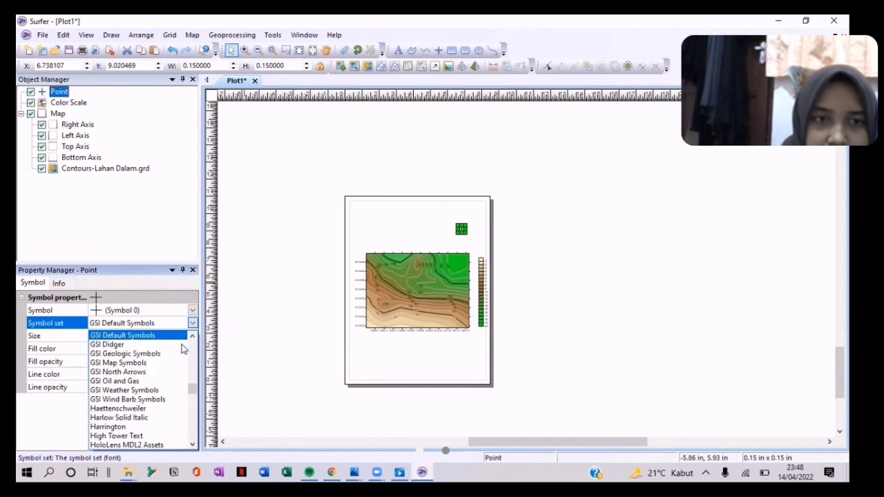
click(151, 372)
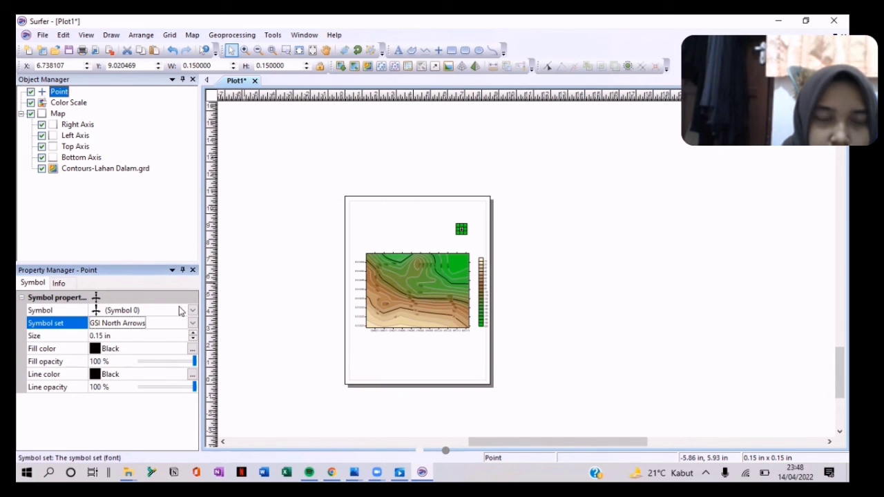
click(179, 312)
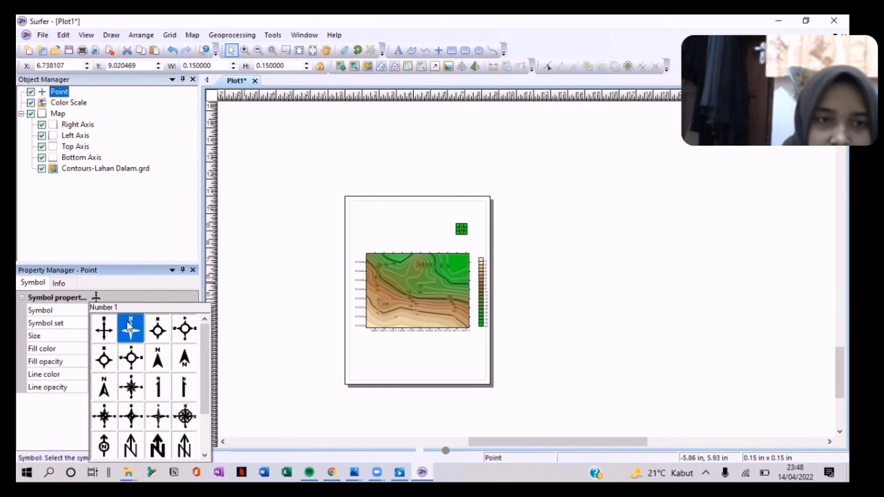
click(130, 329)
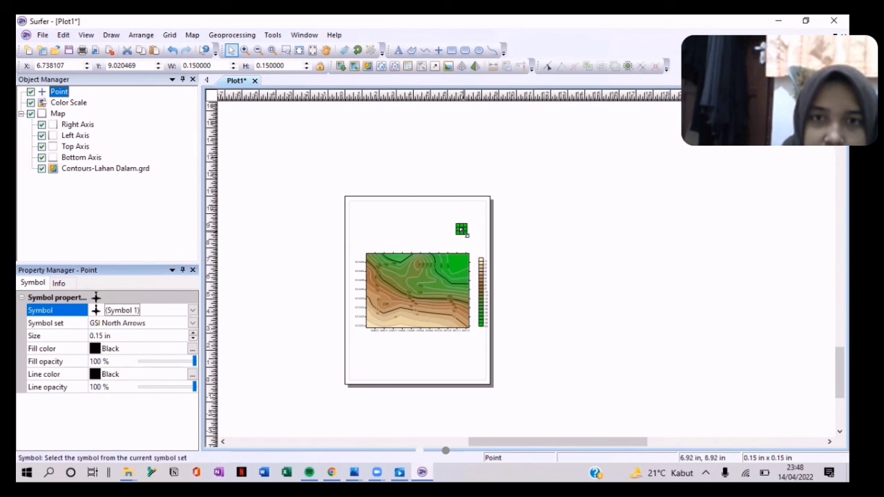
Step: Enlarge the north arrow to about 0.88 in and tilt it with Rotate
mouse_move(469, 235)
mouse_down()
mouse_move(476, 245)
mouse_move(464, 238)
mouse_up()
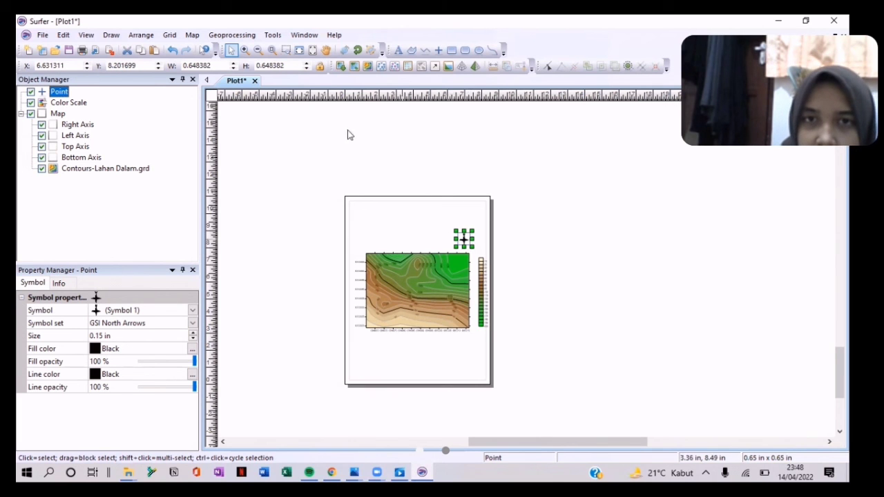
click(356, 52)
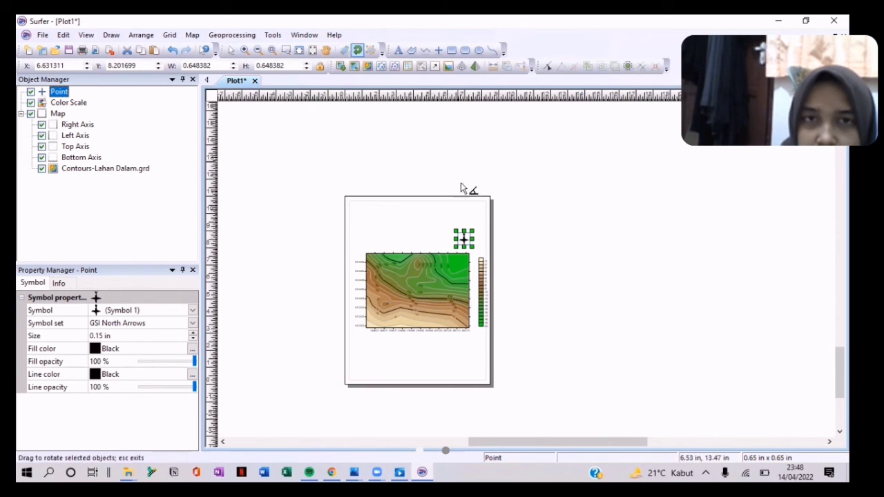
mouse_move(455, 227)
mouse_down()
mouse_move(465, 218)
mouse_move(477, 232)
mouse_move(467, 232)
mouse_up()
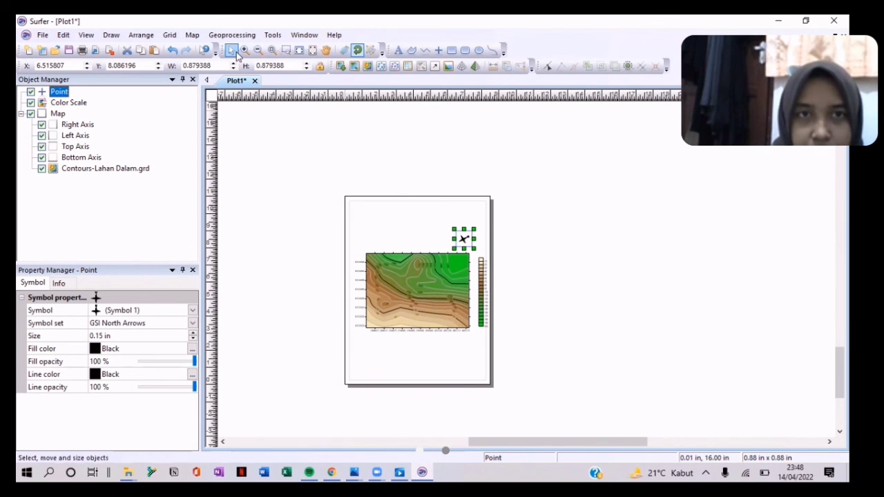
click(397, 50)
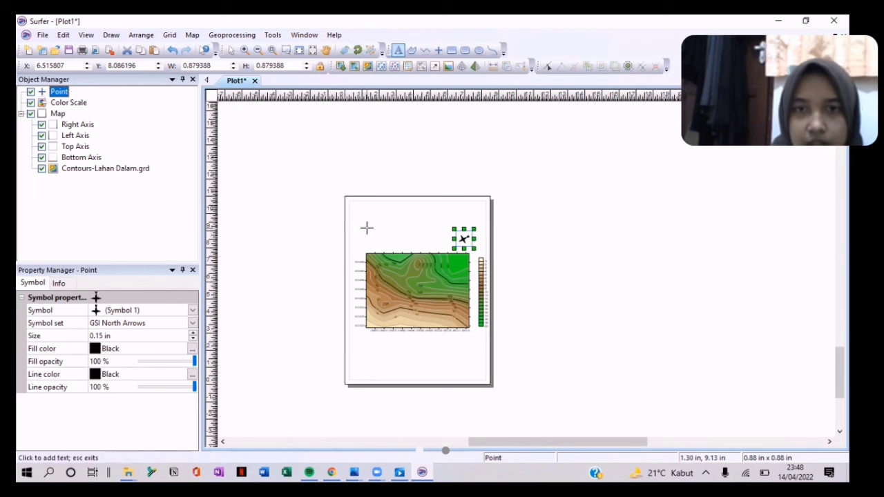
Step: Add the text 'PETA 2D LAHAN DALAM PAMIJAHAN' above the map's left side
click(368, 229)
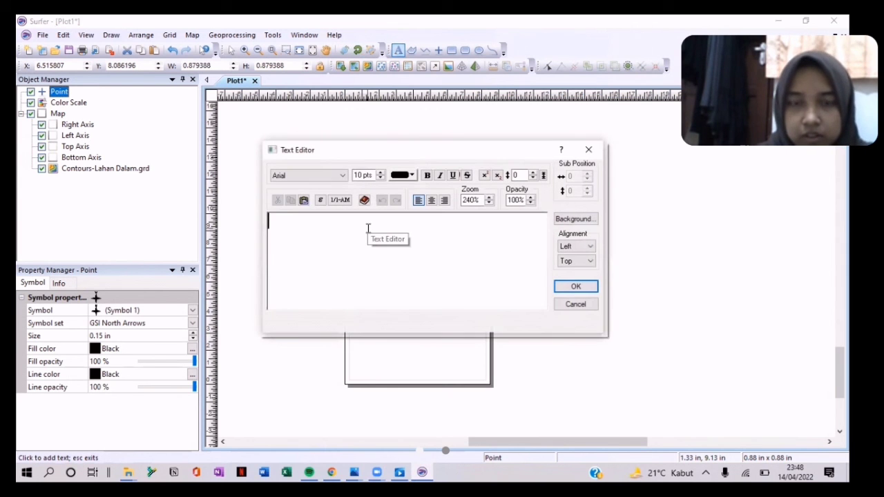
text(peta)
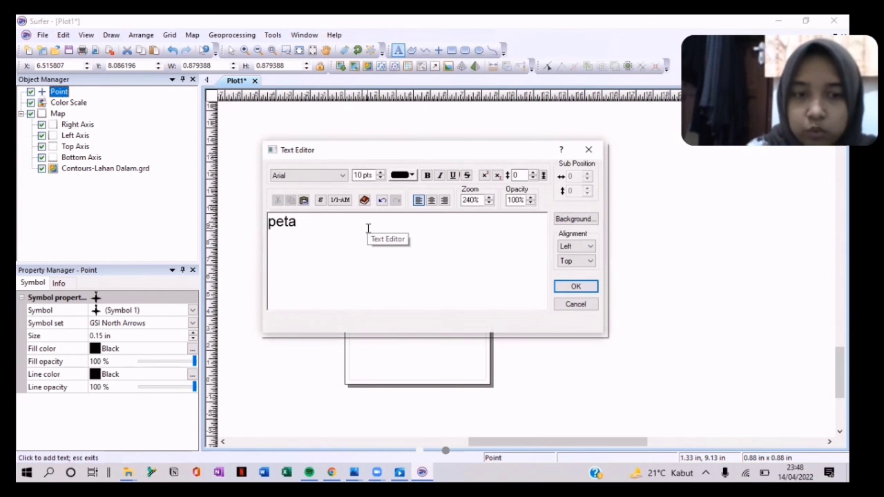
key(BackSpace)
key(BackSpace)
key(BackSpace)
text(PETA 2)
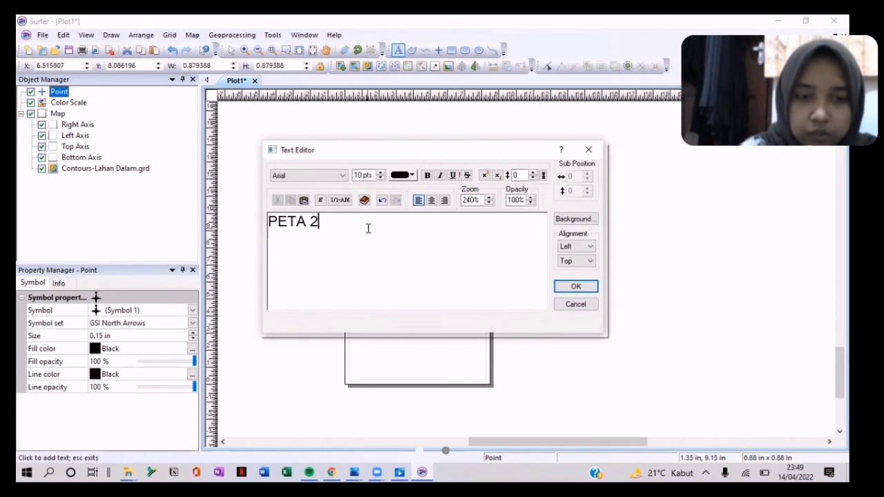
text(D LAHAN DALAM )
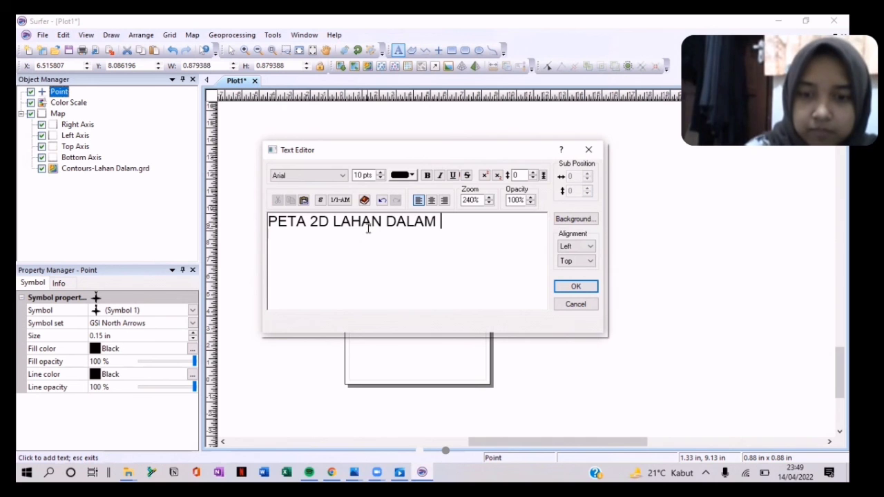
text(PAMIJAHAN)
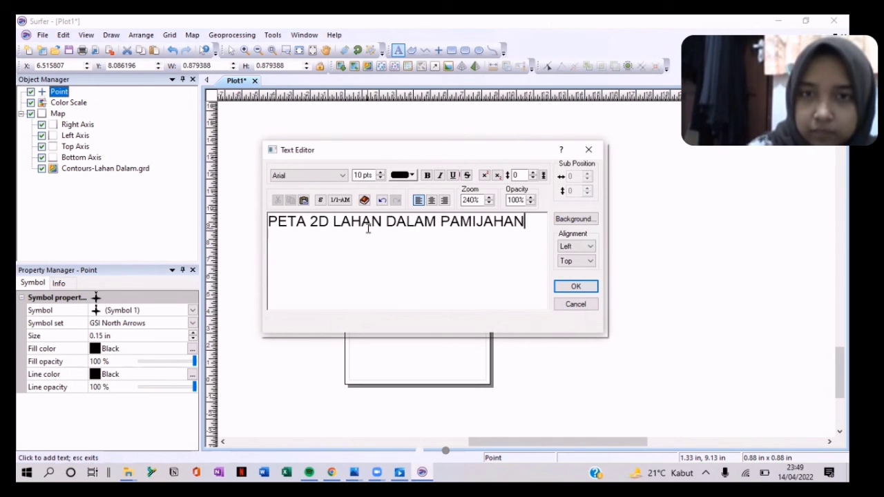
click(576, 287)
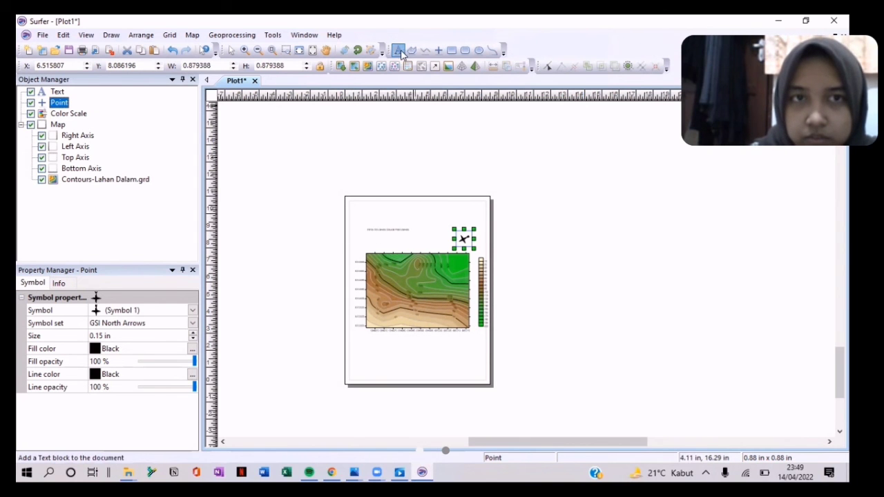
Step: Enlarge the title, make all its text bold, and enlarge it further
click(382, 234)
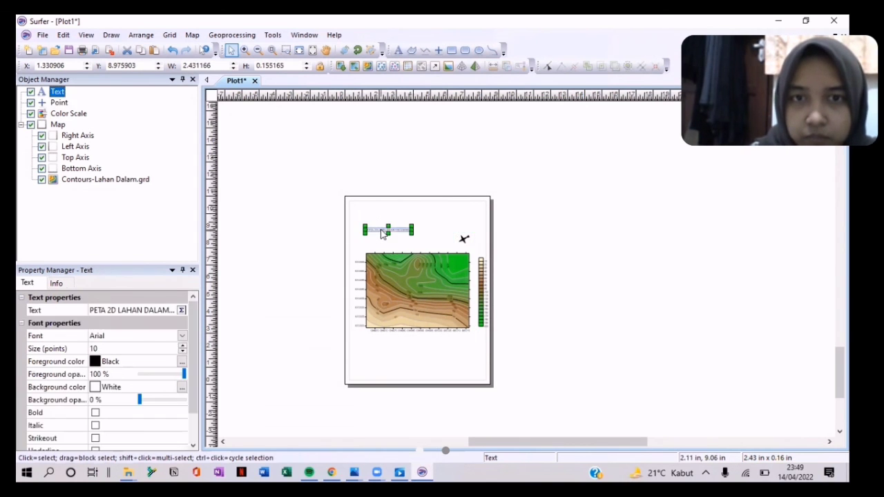
drag(413, 234, 437, 248)
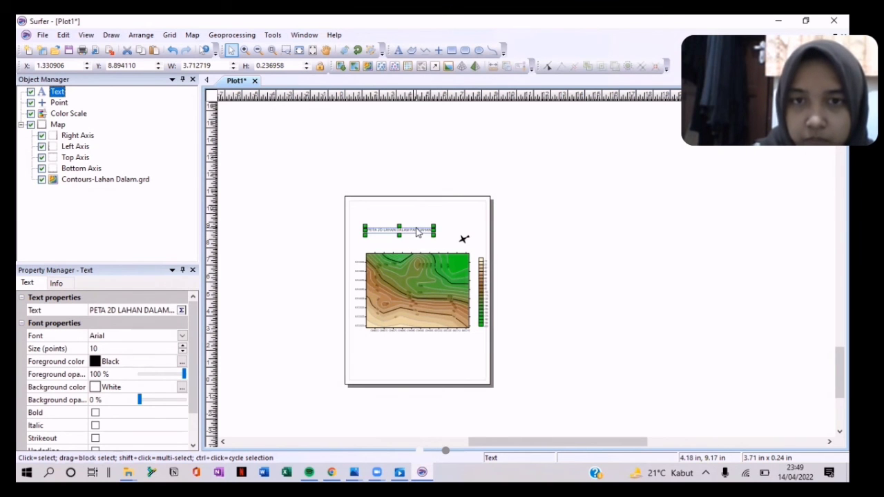
double_click(417, 231)
key(ctrl+a)
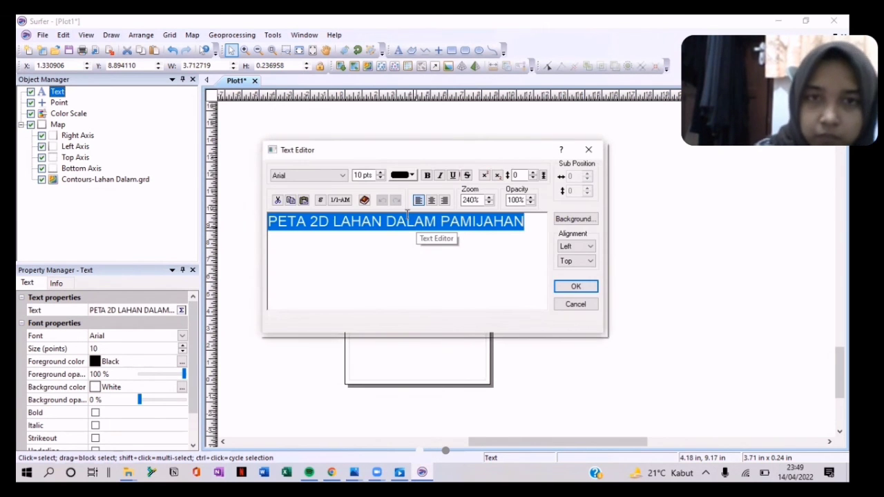
click(427, 175)
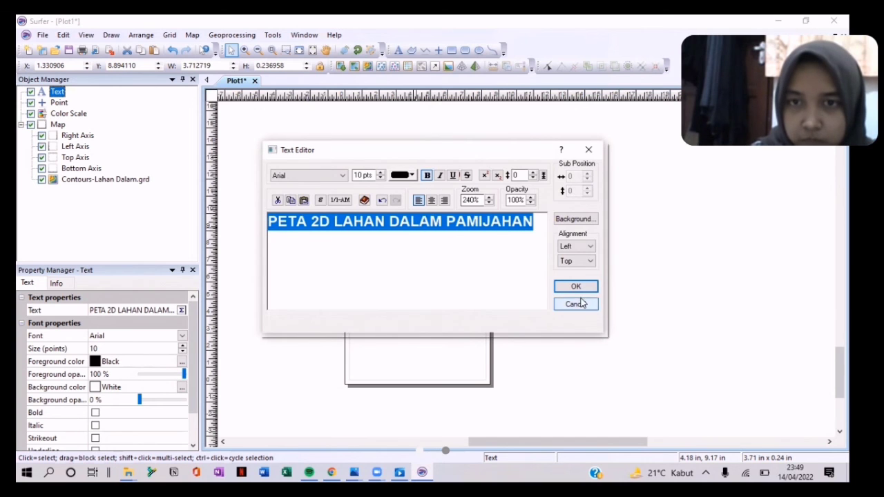
click(573, 287)
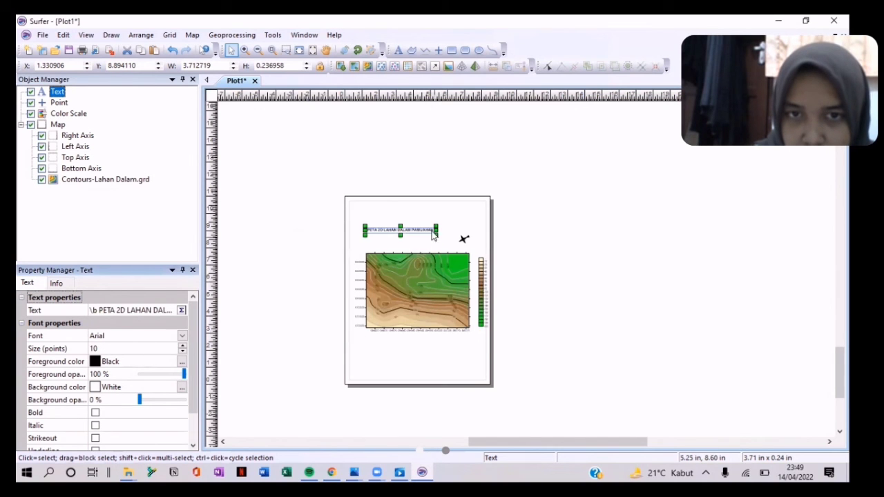
drag(435, 235, 475, 248)
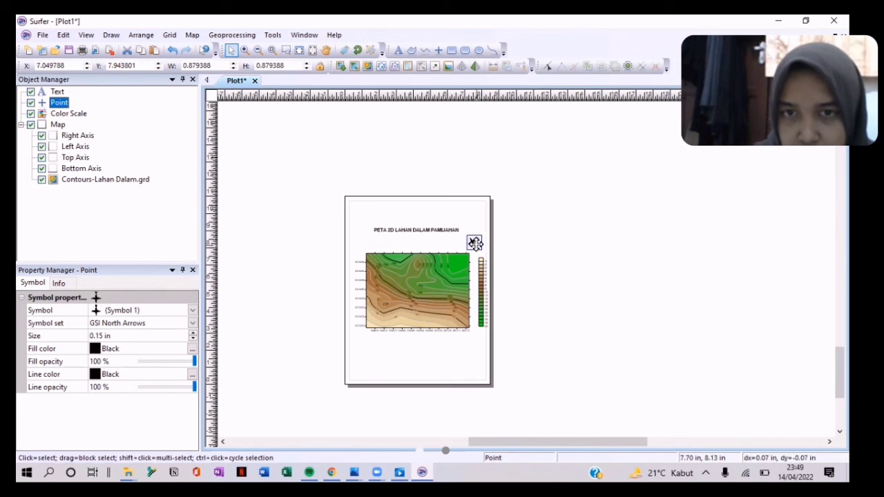
Step: Select the Lahan Dalam contour map and add a scale bar to it
click(520, 311)
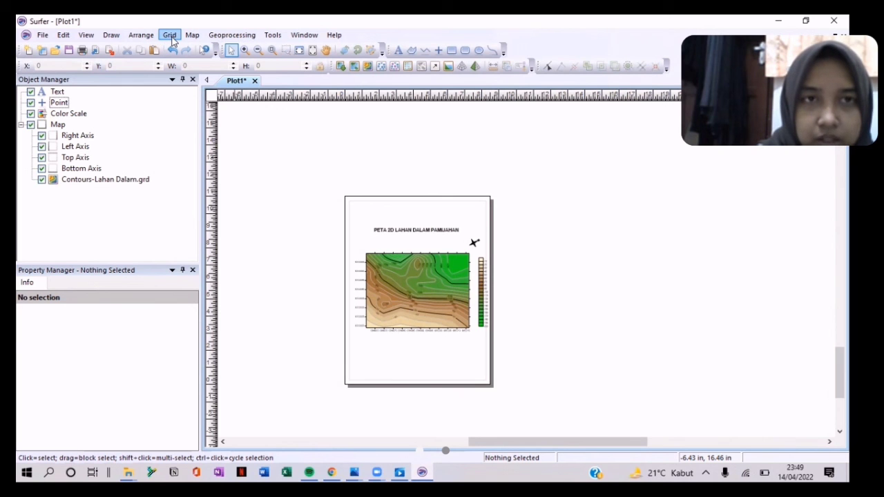
click(192, 34)
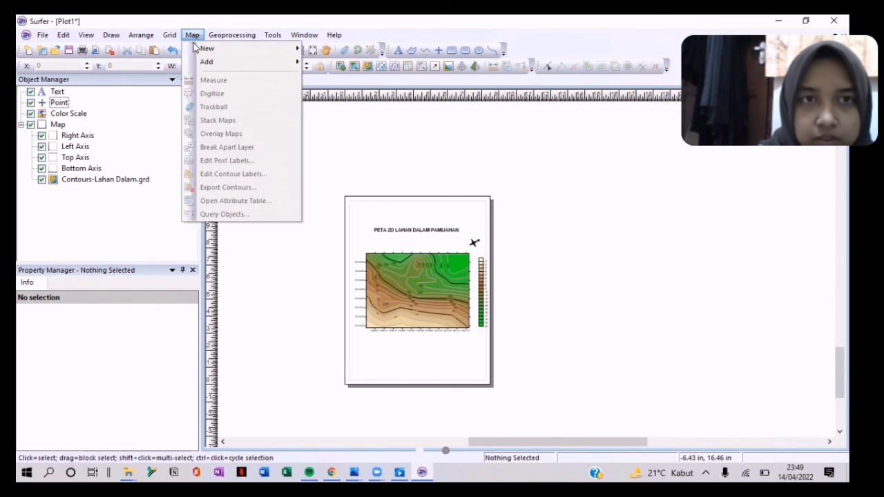
mouse_move(207, 63)
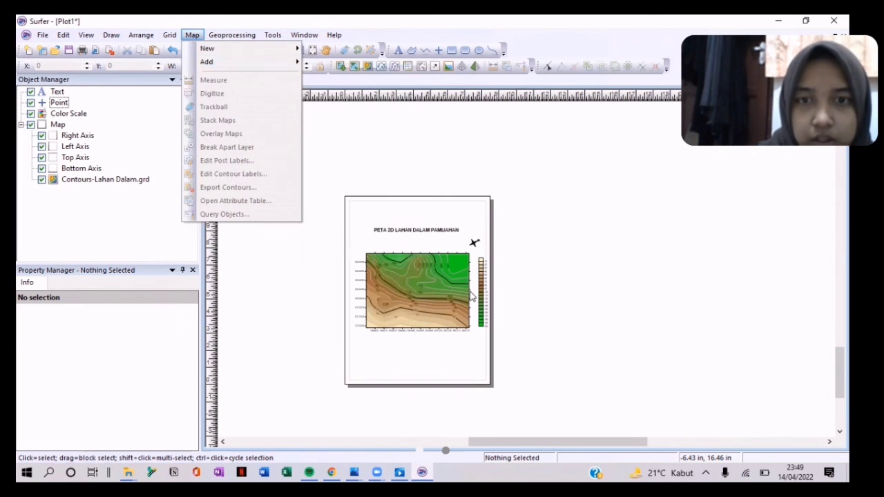
click(519, 286)
click(459, 290)
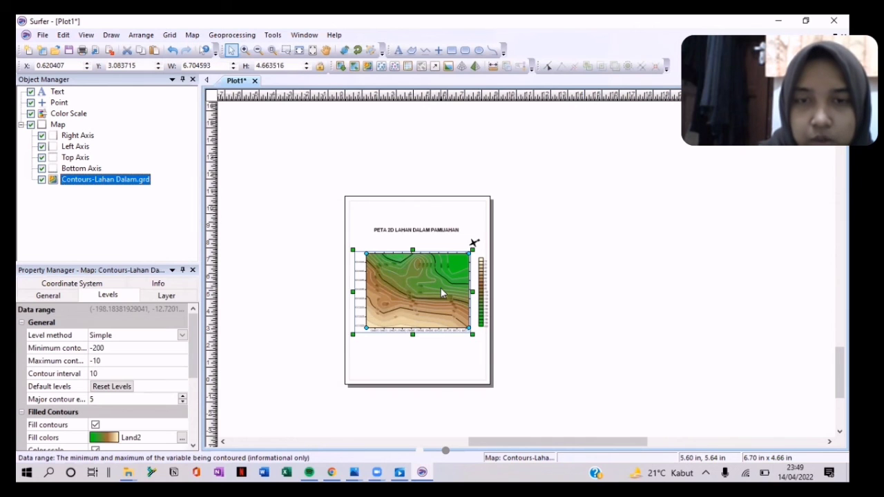
click(192, 35)
mouse_move(269, 66)
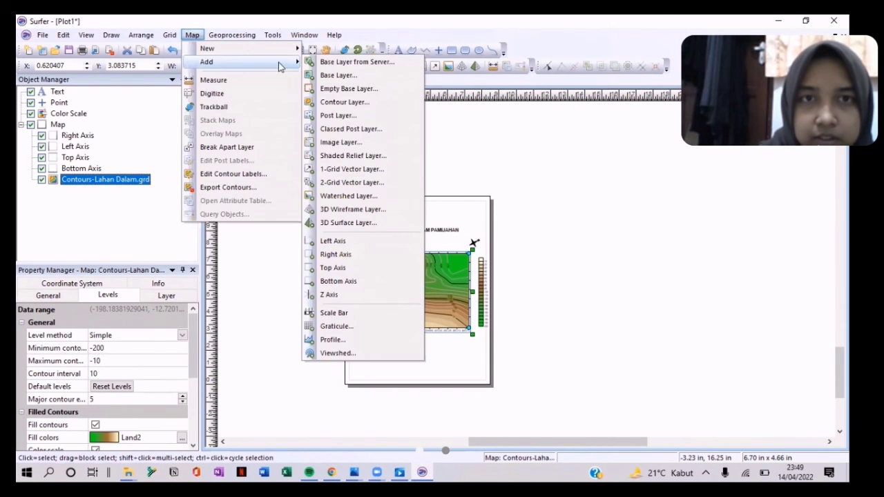
click(347, 313)
Step: Widen the 4-cycle scale bar so it runs beneath the map's width
click(417, 345)
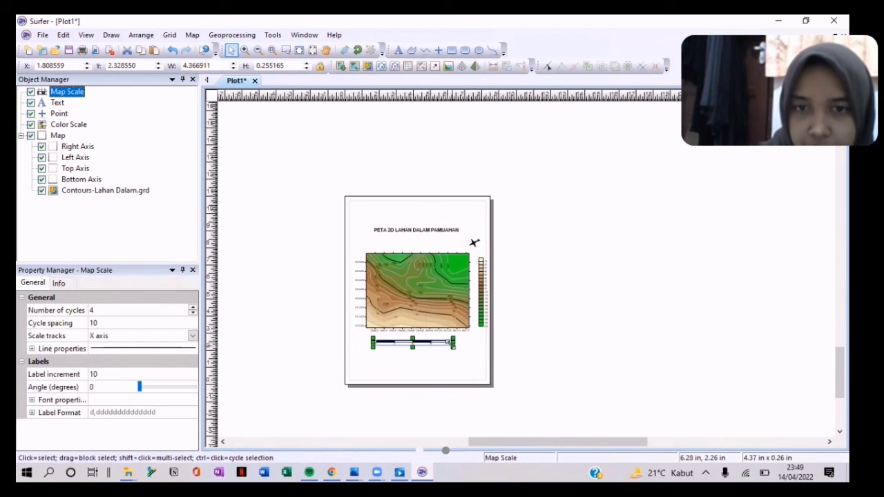
mouse_move(453, 344)
mouse_down()
mouse_move(485, 356)
mouse_move(442, 340)
mouse_move(452, 338)
mouse_up()
click(405, 144)
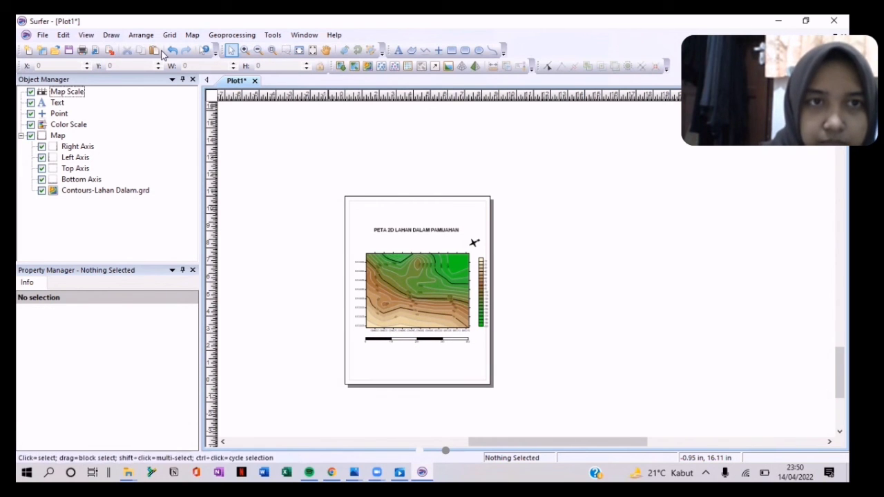
Step: Add a text block containing the author's name and student number
click(396, 51)
click(366, 216)
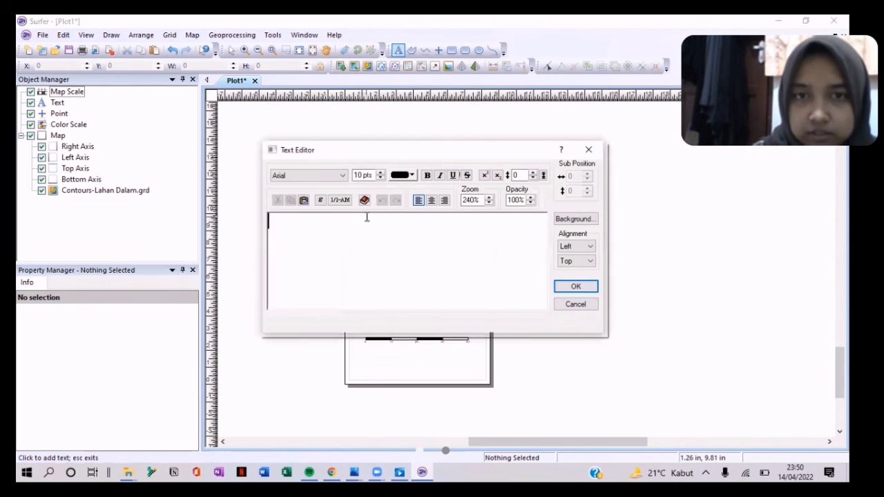
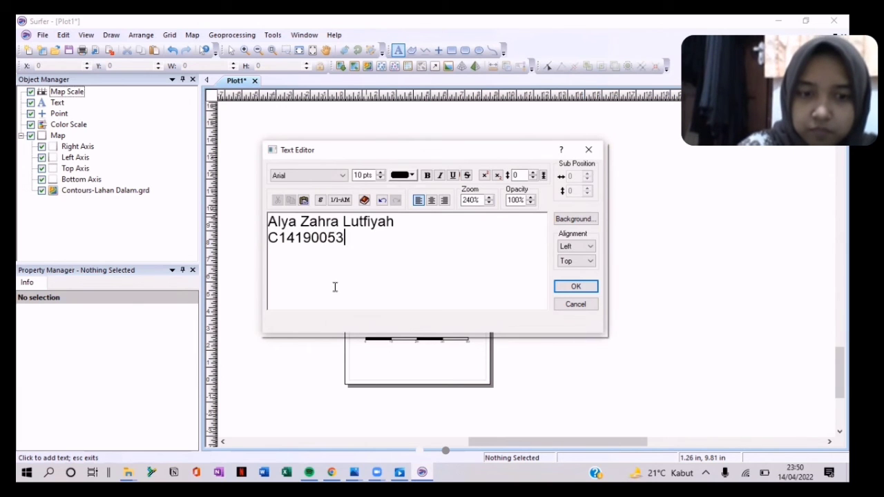
click(565, 289)
Step: Move the name text to the page's top-left corner, then start a new blank plot
click(395, 51)
drag(372, 223, 348, 201)
click(300, 146)
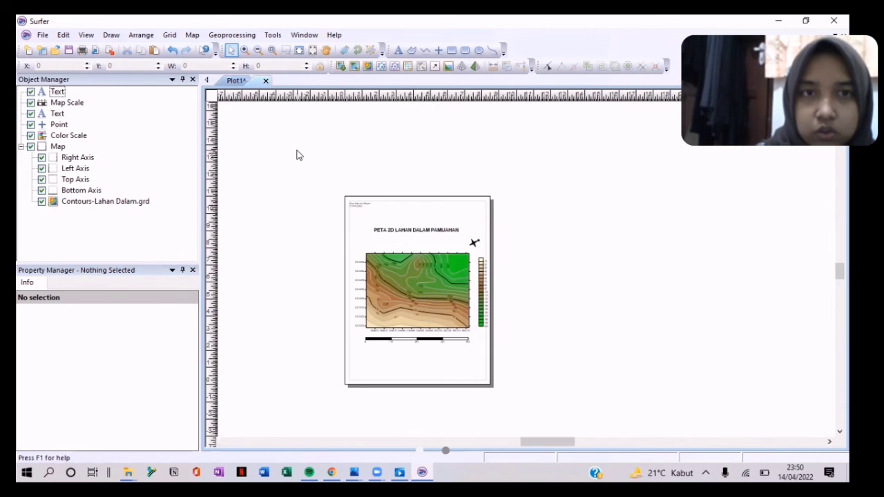
key(ctrl+n)
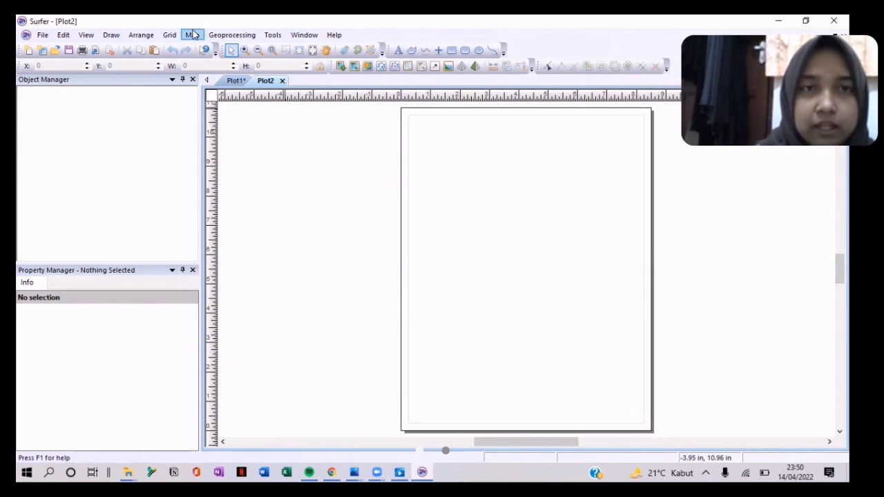
Step: Choose Map > New > 3D Surface on the blank plot to bring up the Open Grid dialog
click(194, 35)
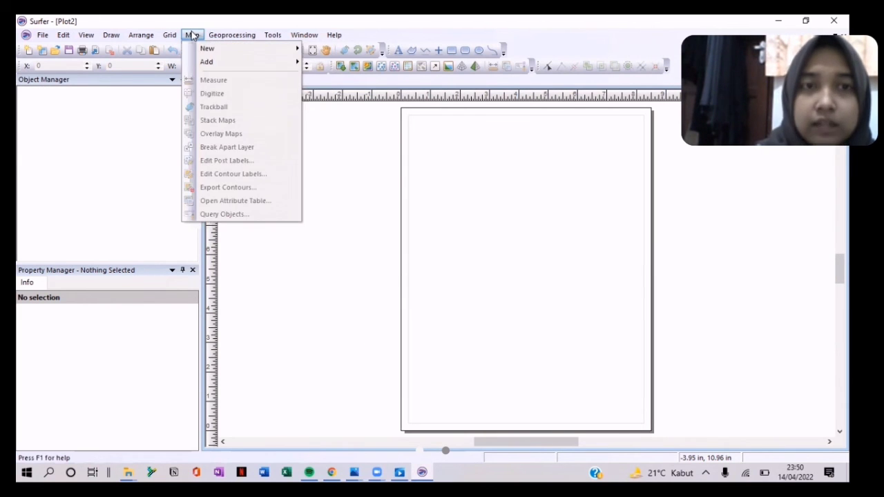
mouse_move(291, 66)
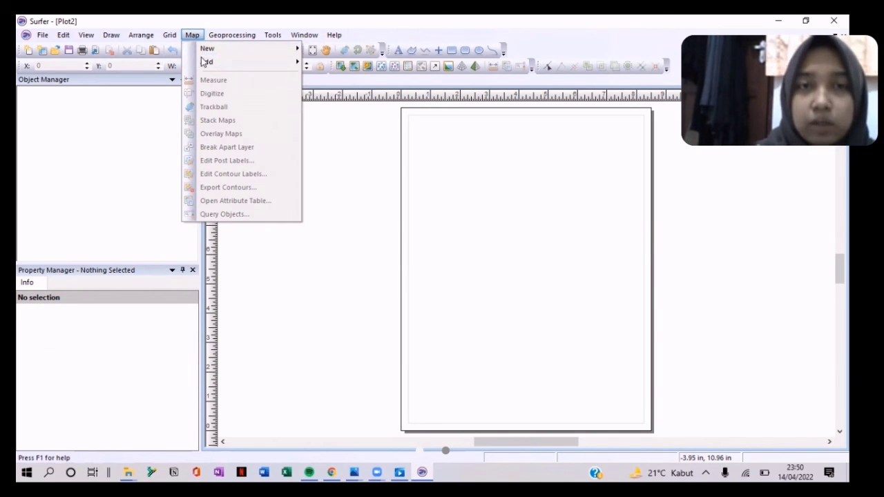
mouse_move(206, 65)
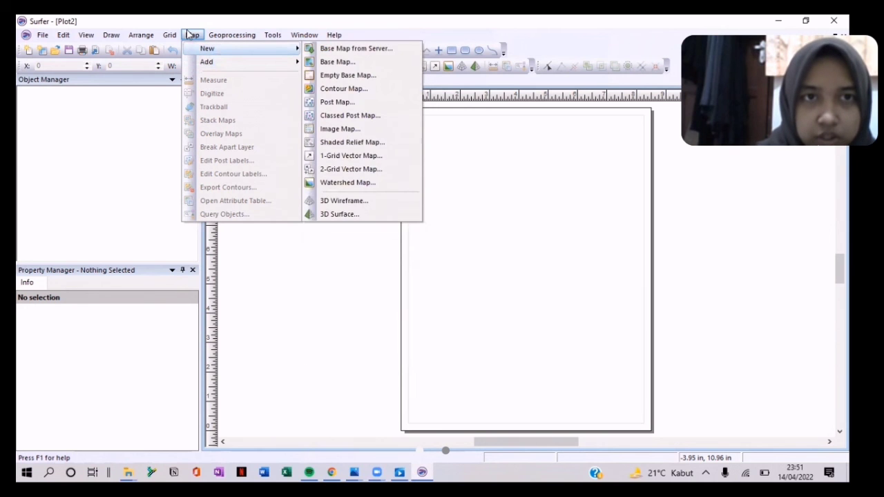
click(563, 254)
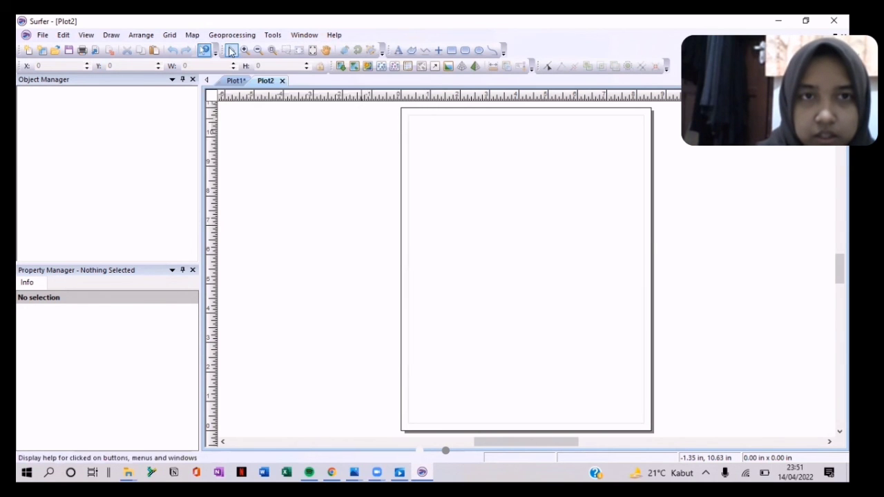
click(191, 36)
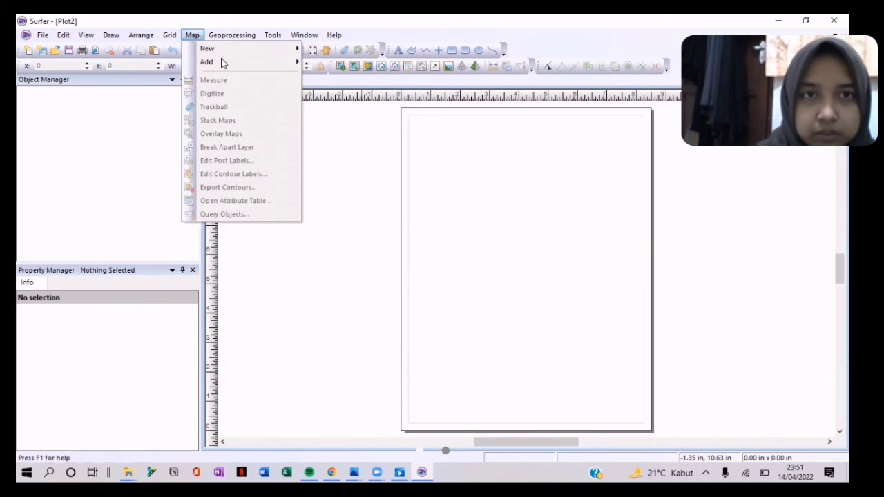
mouse_move(222, 64)
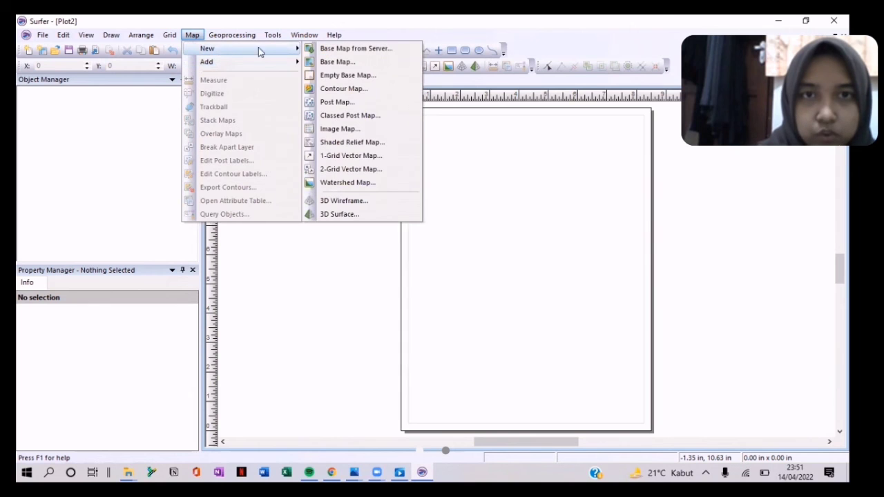
click(340, 214)
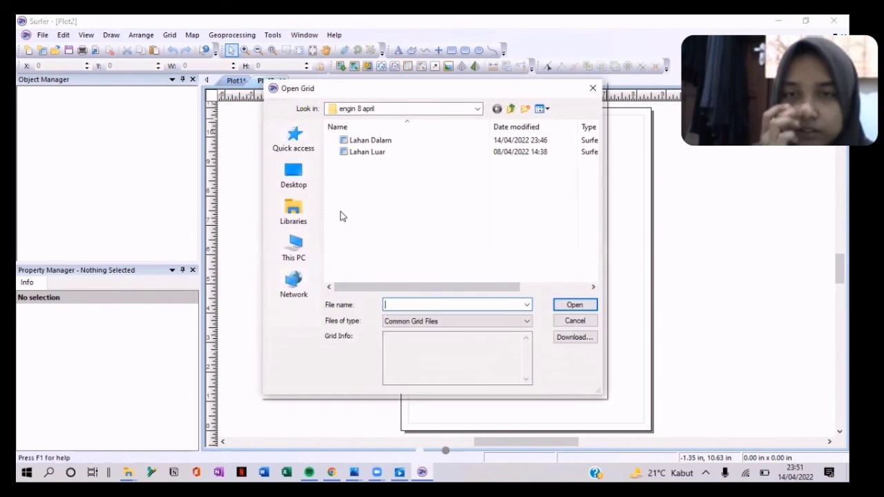
Step: Create a 3D surface from Lahan Dalam.grd, move it higher, and shrink it to fit the page
double_click(363, 140)
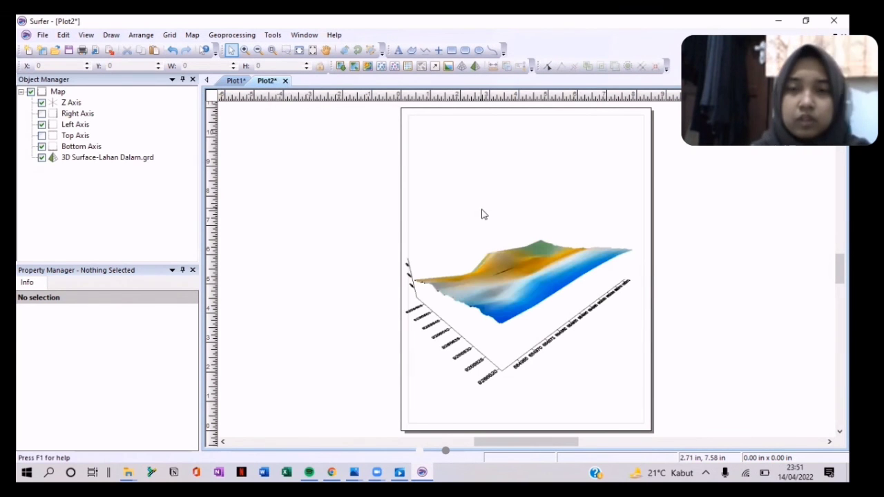
click(616, 297)
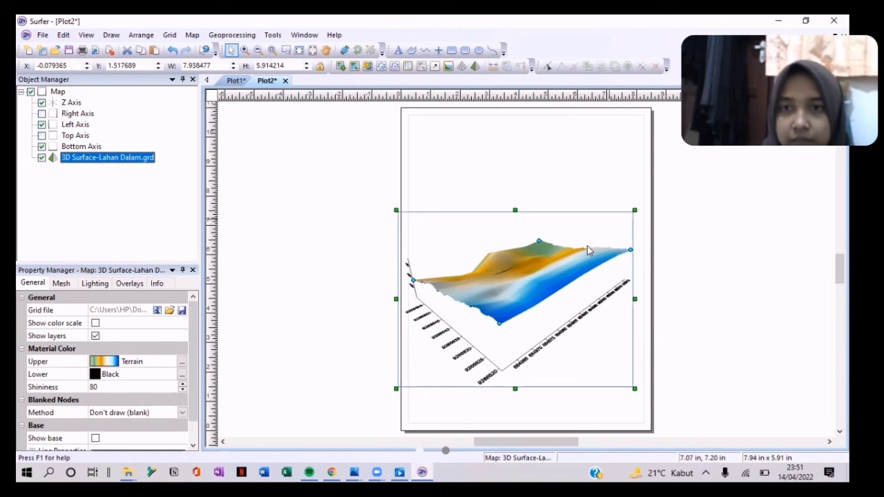
drag(554, 255, 553, 234)
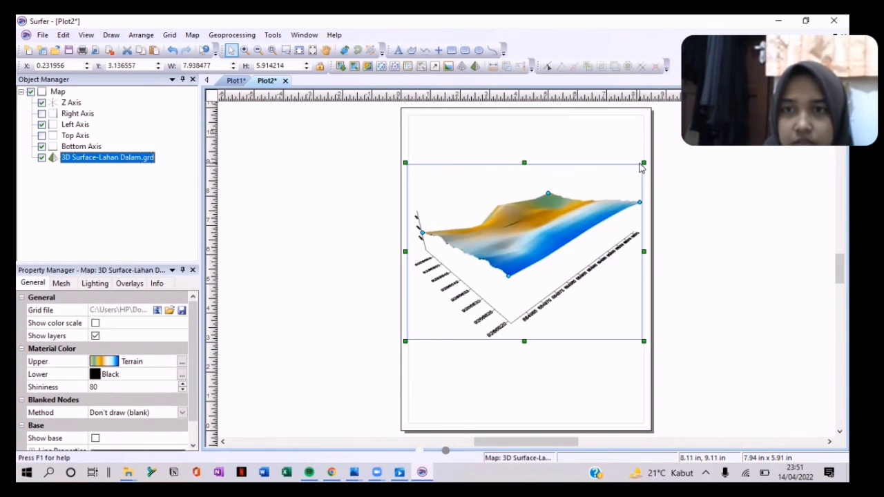
drag(640, 163, 607, 188)
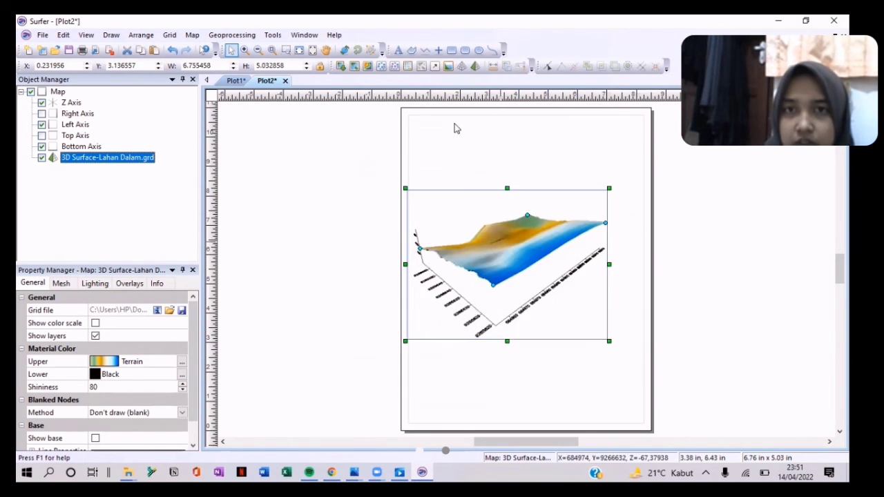
click(344, 50)
drag(492, 300, 608, 235)
drag(504, 245, 624, 262)
drag(491, 256, 577, 254)
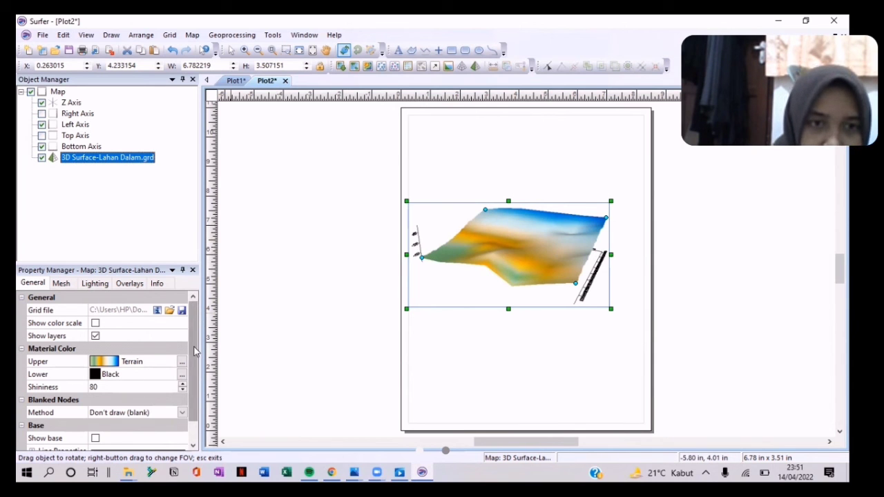
scroll(193, 373, down, 1)
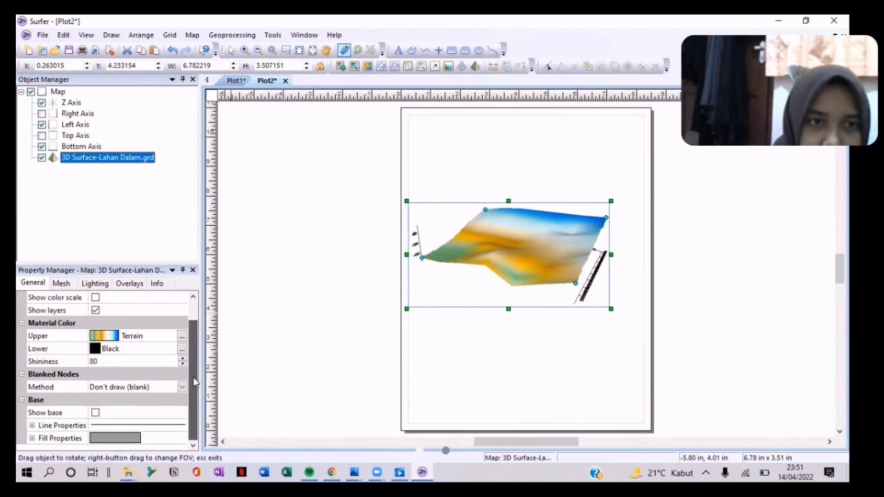
Step: Turn on the surface base, set the upper material colour to Land2, and show the colour scale
click(96, 412)
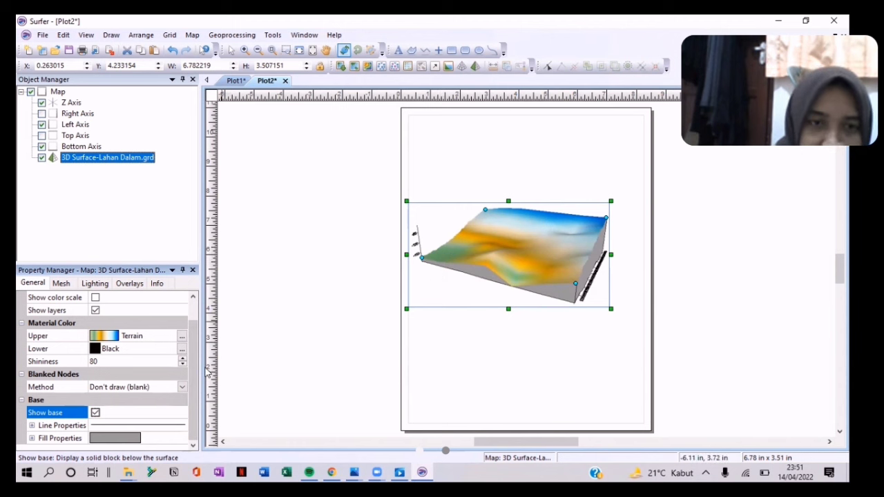
drag(200, 367, 198, 366)
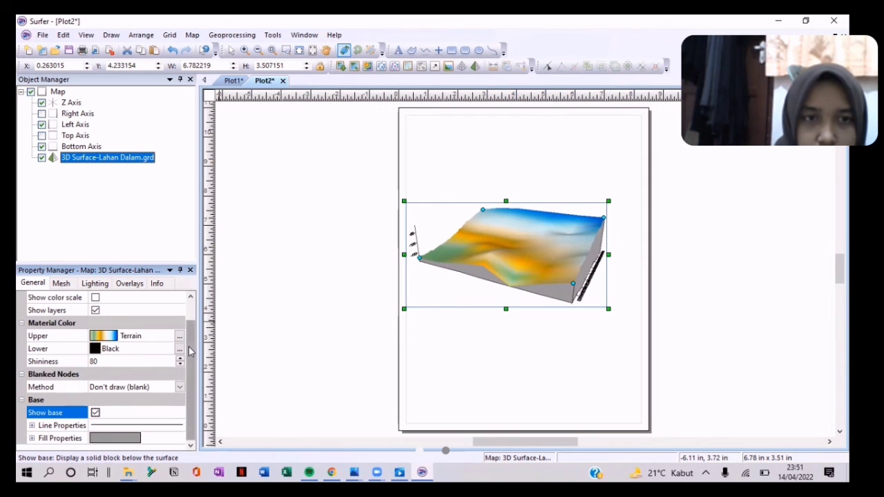
scroll(190, 339, up, 2)
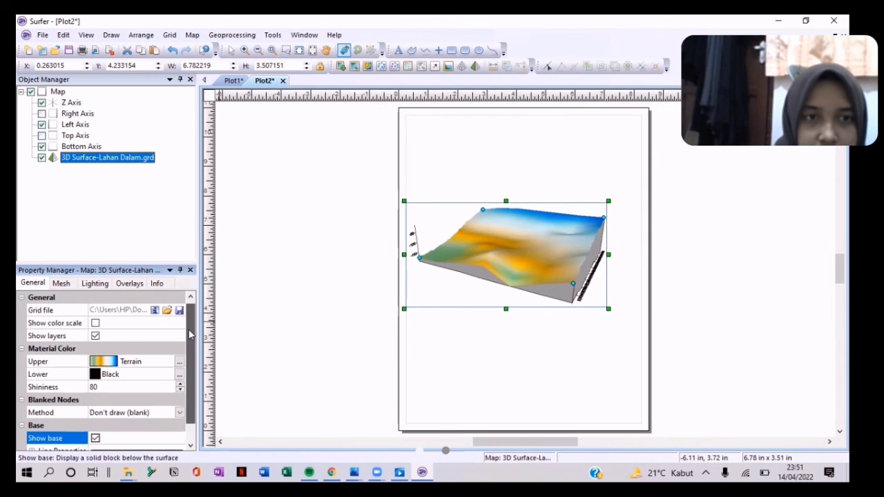
click(103, 363)
drag(186, 366, 192, 414)
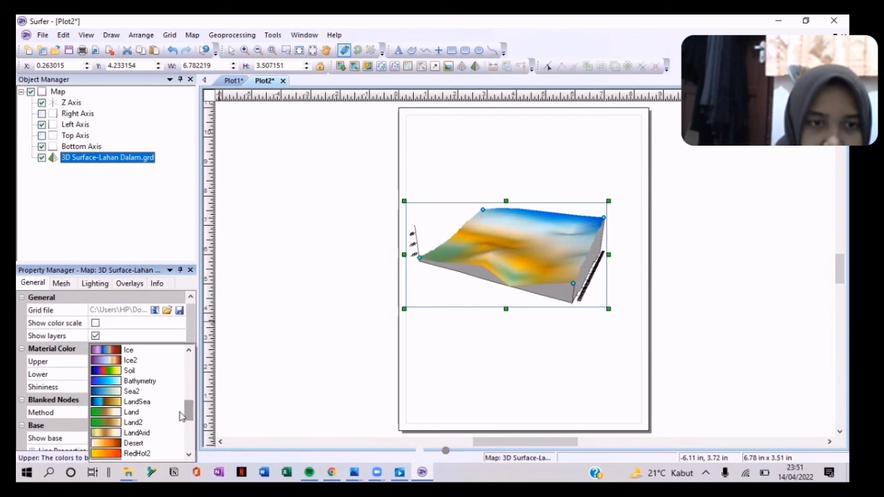
click(133, 424)
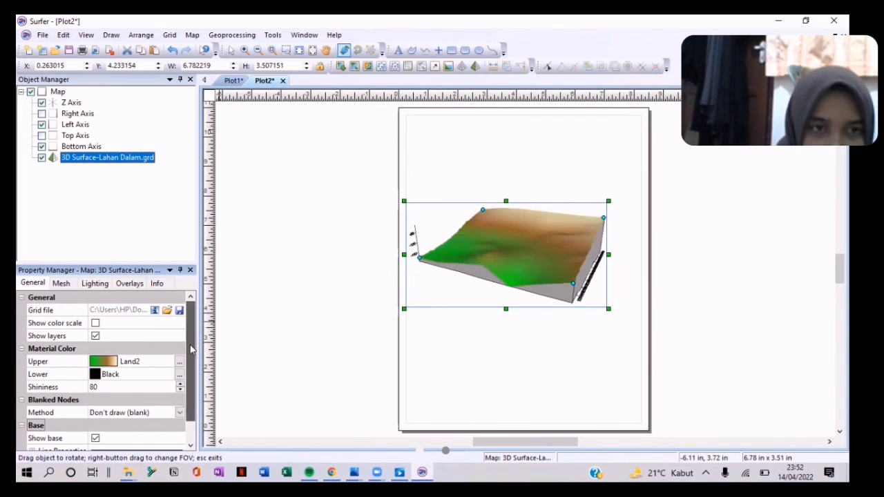
click(95, 324)
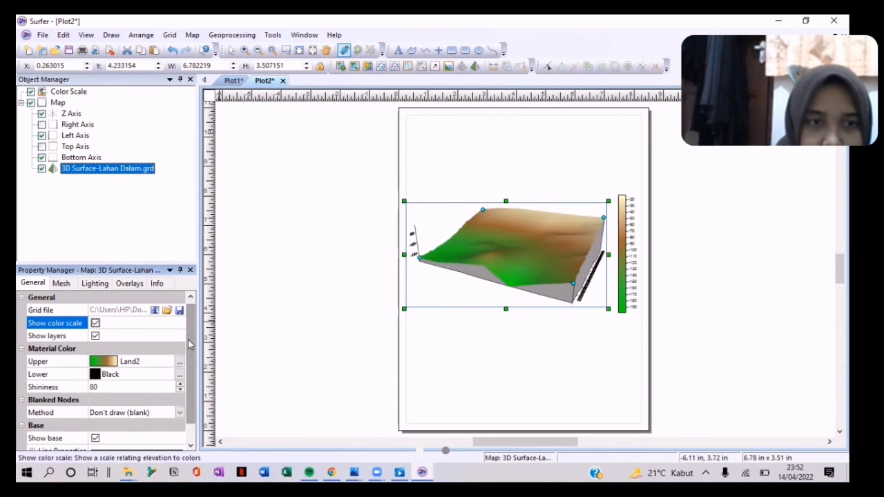
scroll(192, 343, down, 1)
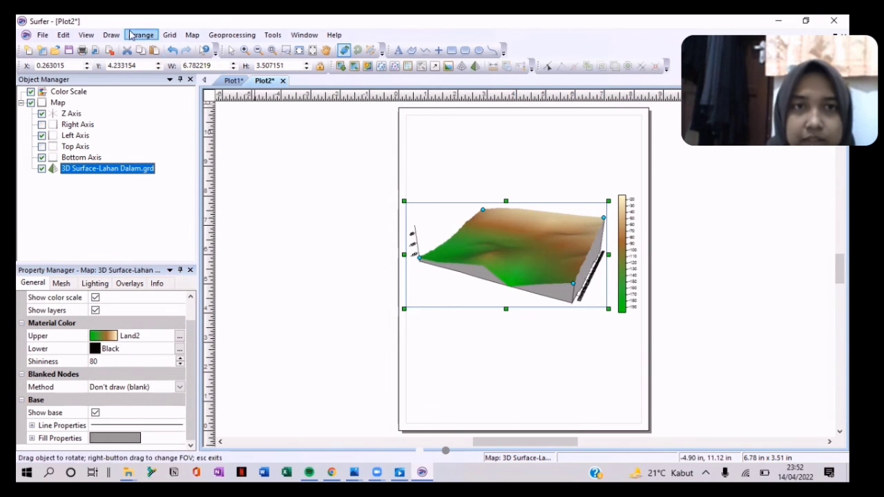
Step: Add the bold title 'PETA 3D LAHAN DALAM PAMIJAHAN' above the 3D surface
click(404, 53)
click(509, 152)
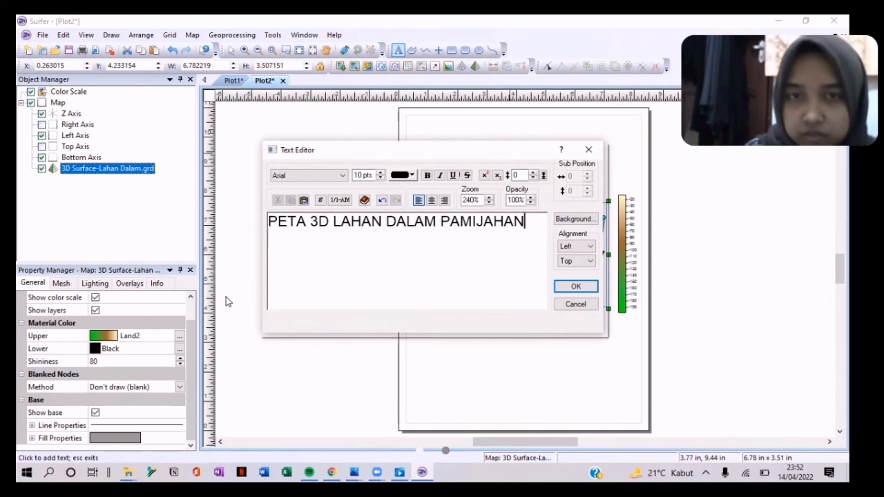
key(ctrl+a)
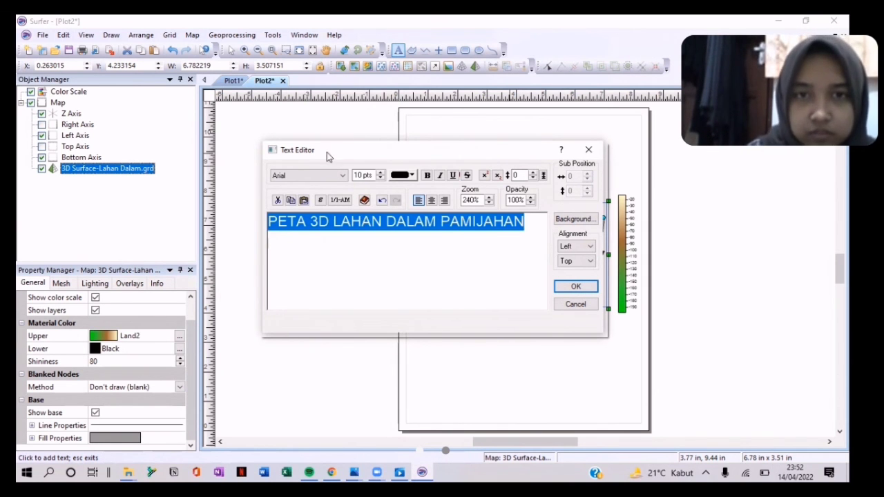
click(575, 286)
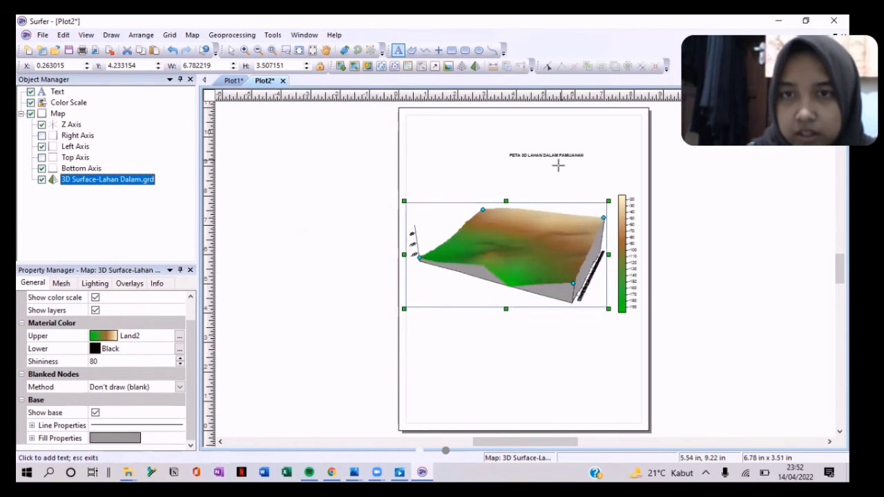
key(Escape)
Step: Enlarge the title and position it over the map
click(559, 156)
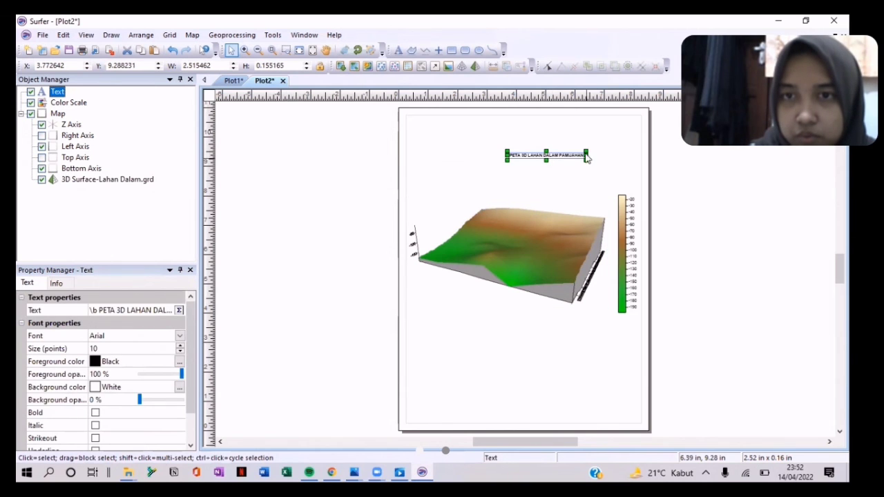
drag(585, 162, 530, 168)
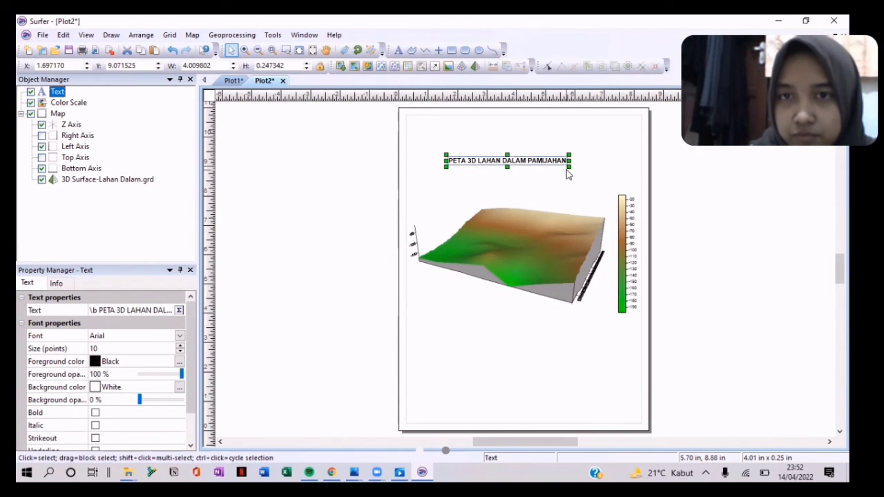
drag(600, 188, 606, 191)
drag(575, 160, 550, 177)
click(590, 142)
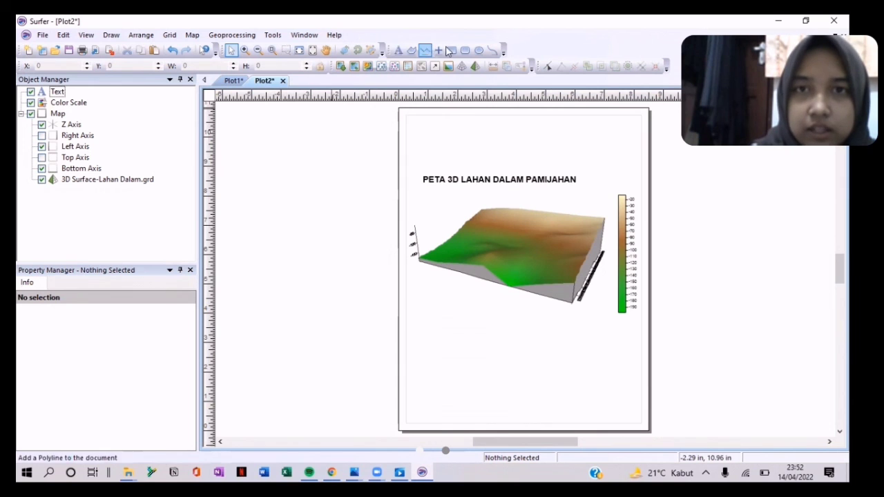
Step: Place a point near the top-right and make it a GSI North Arrows symbol
click(462, 66)
click(576, 157)
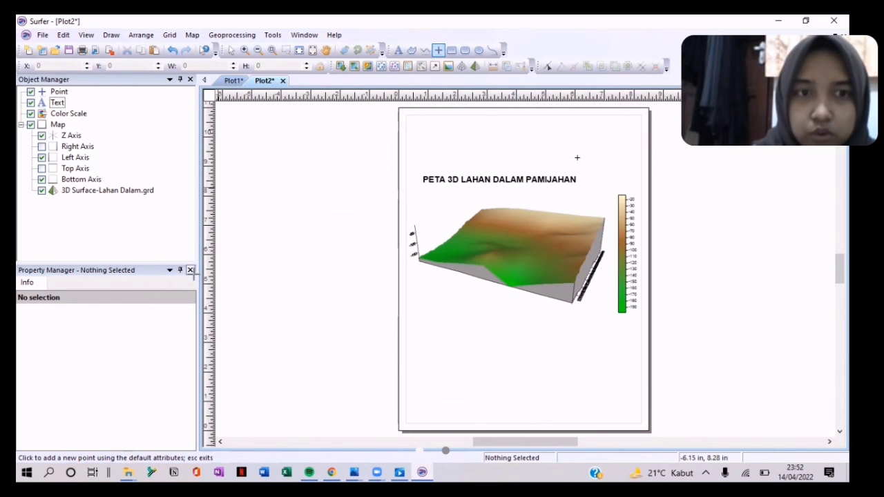
click(439, 52)
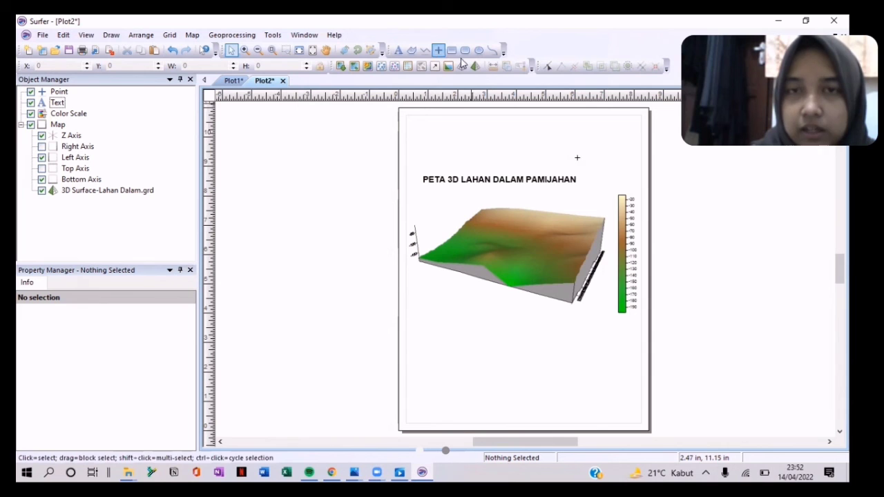
click(578, 159)
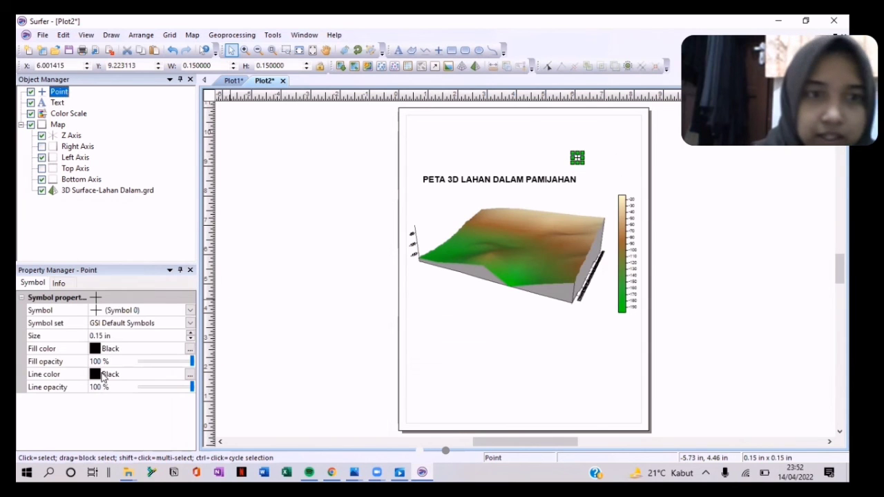
click(152, 323)
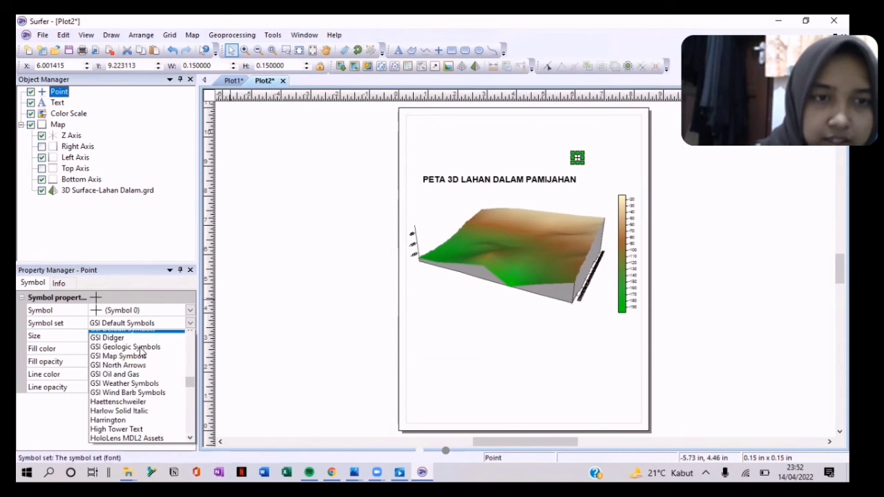
click(131, 372)
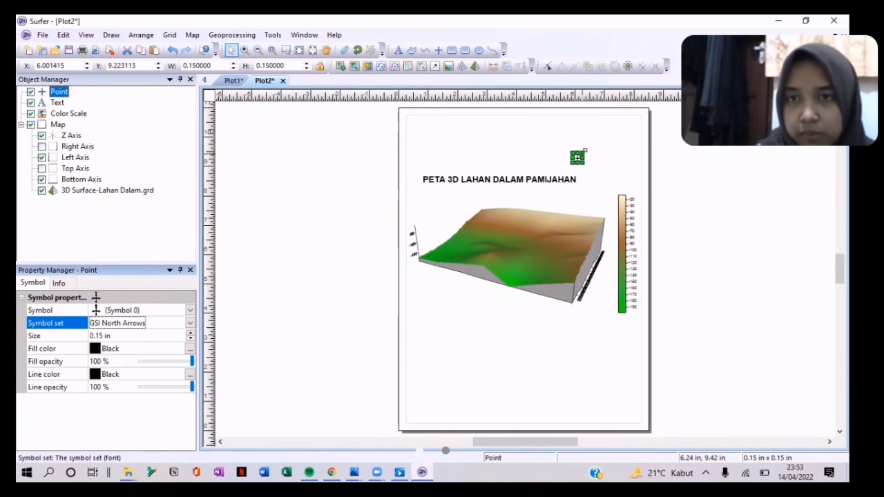
click(156, 310)
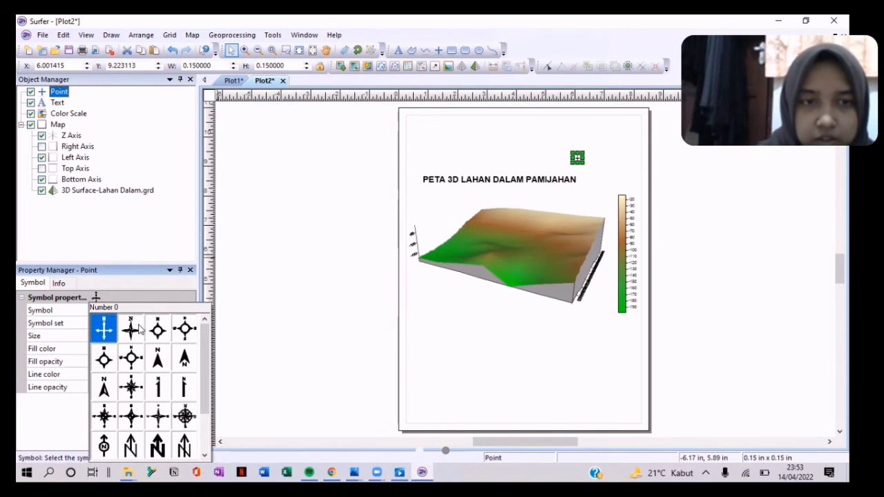
click(131, 327)
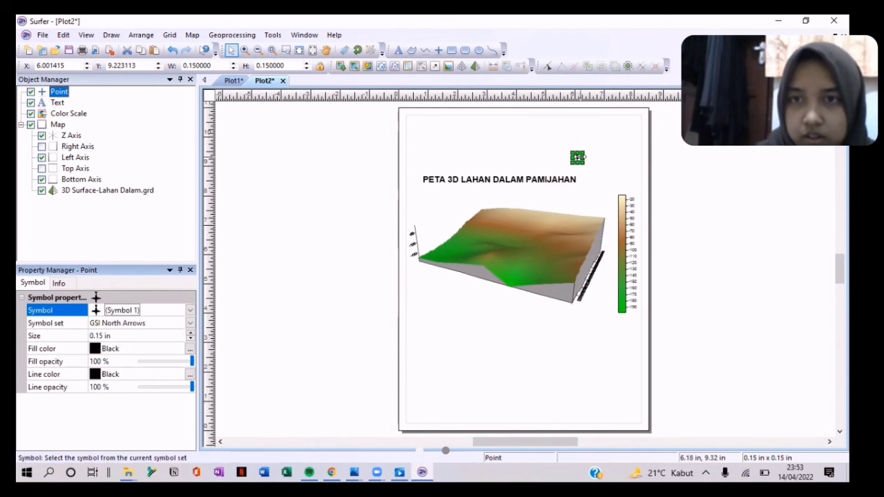
Step: Enlarge the north arrow to about 0.96 in and move it into the top-right corner
click(577, 157)
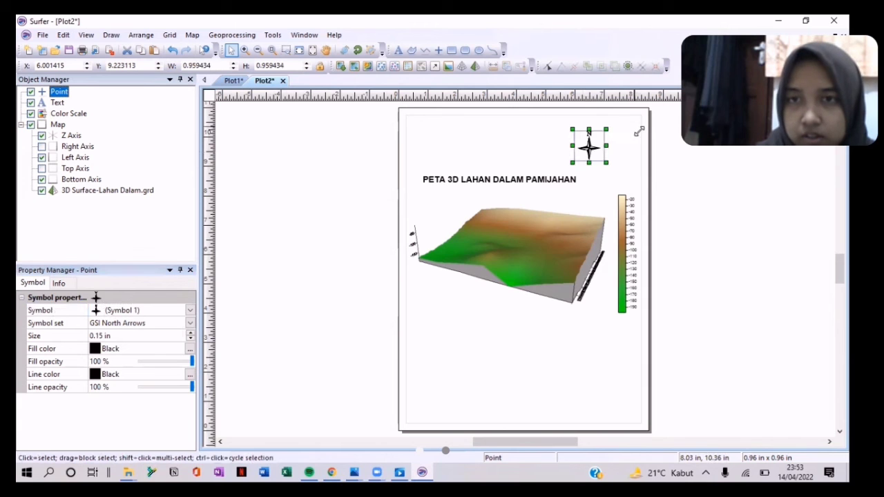
drag(592, 144, 621, 153)
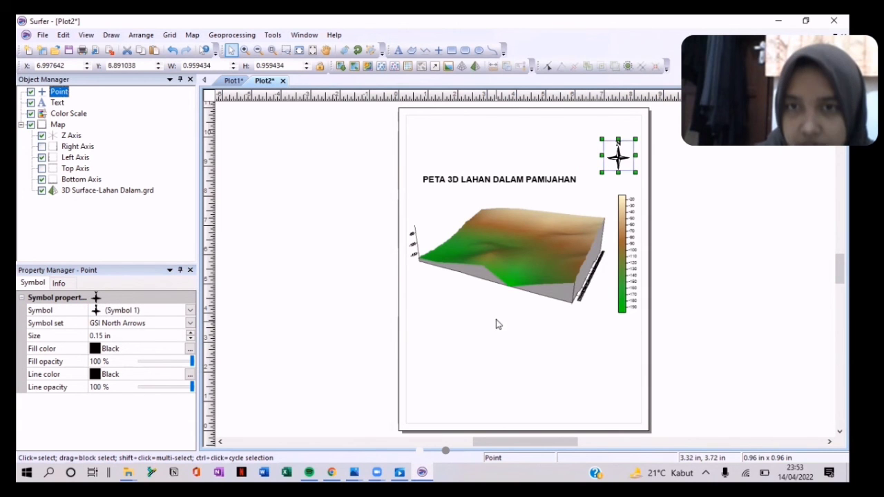
click(521, 260)
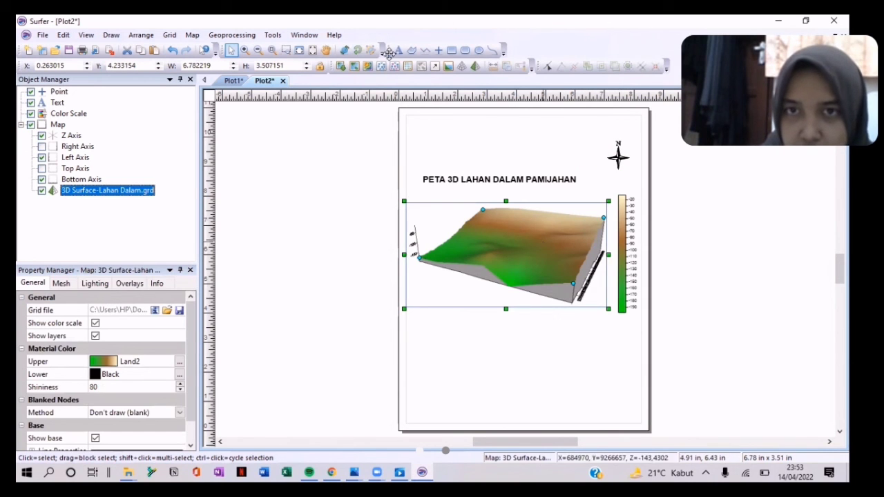
Step: Rotate the 3D surface to several different viewing angles with the trackball
click(343, 50)
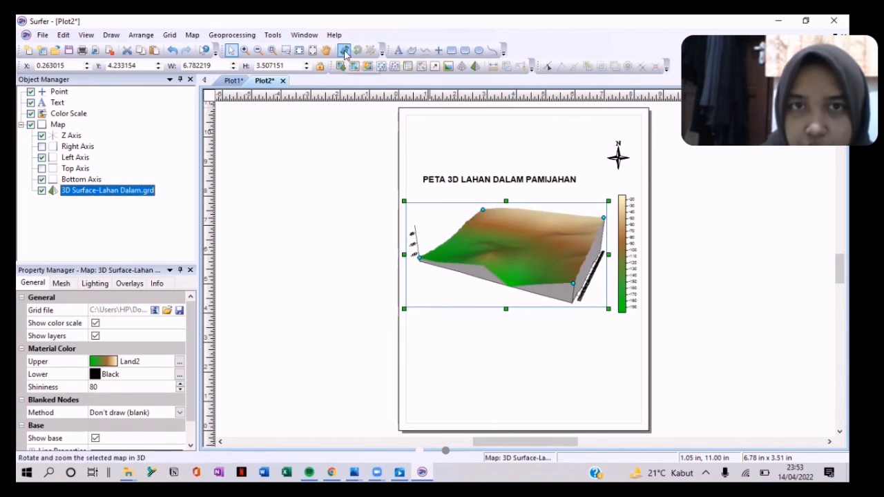
drag(582, 245, 511, 250)
drag(589, 216, 511, 245)
drag(599, 240, 403, 247)
drag(559, 222, 524, 245)
mouse_move(594, 269)
mouse_down()
mouse_move(527, 285)
mouse_move(464, 268)
mouse_move(510, 239)
mouse_move(548, 242)
mouse_move(551, 258)
mouse_up()
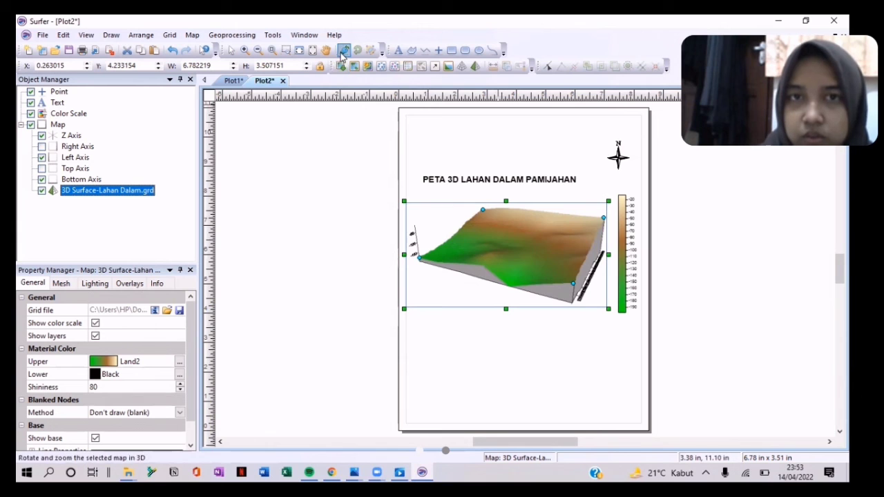
click(231, 51)
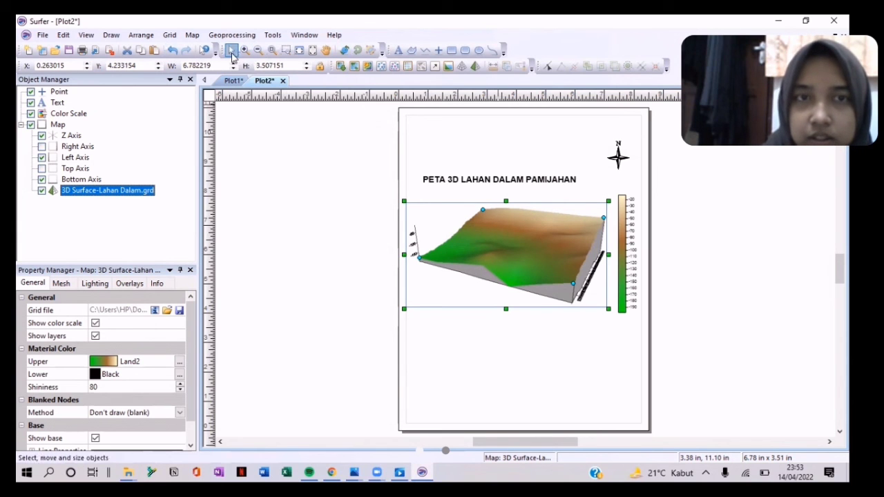
Step: Rotate the north arrow about 155 degrees so it sits tilted
click(616, 157)
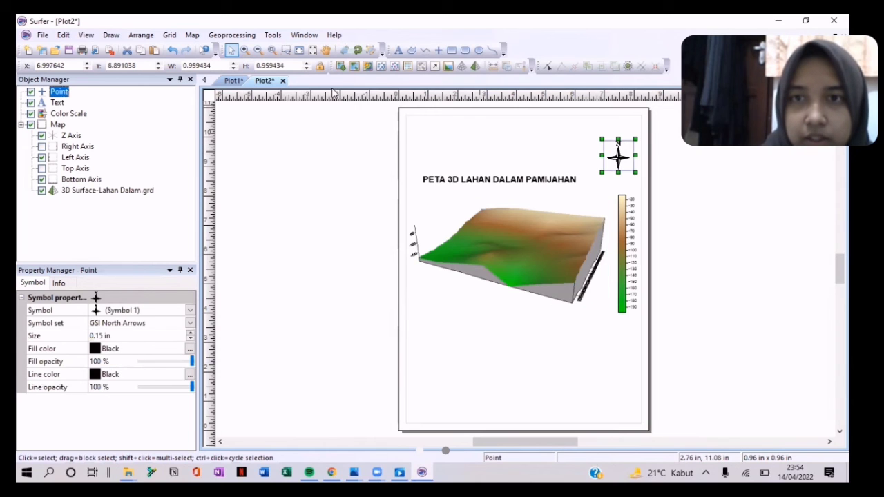
click(357, 50)
drag(617, 143, 597, 170)
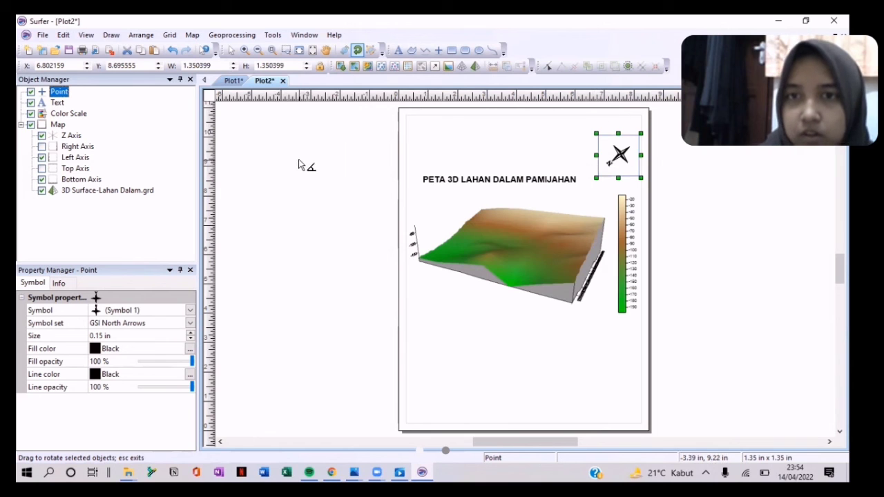